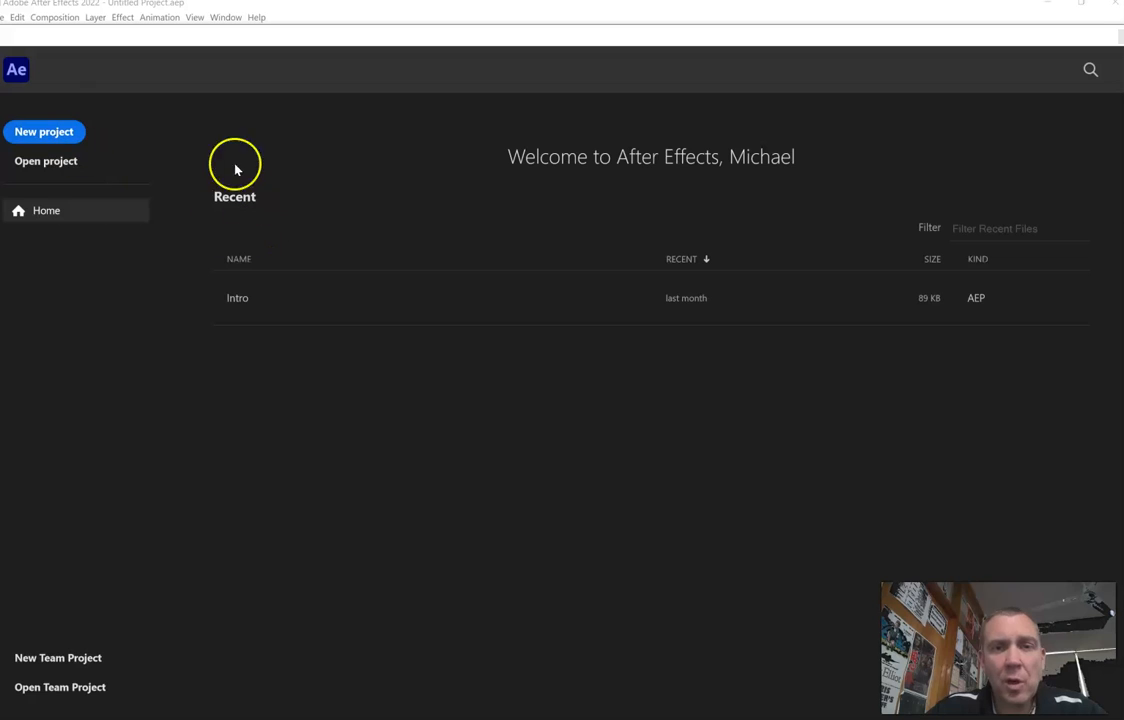
- Create a new project with a composition named Intro, using the HDTV 1080 29.97 preset and a duration of 0;00;10;00
click(60, 133)
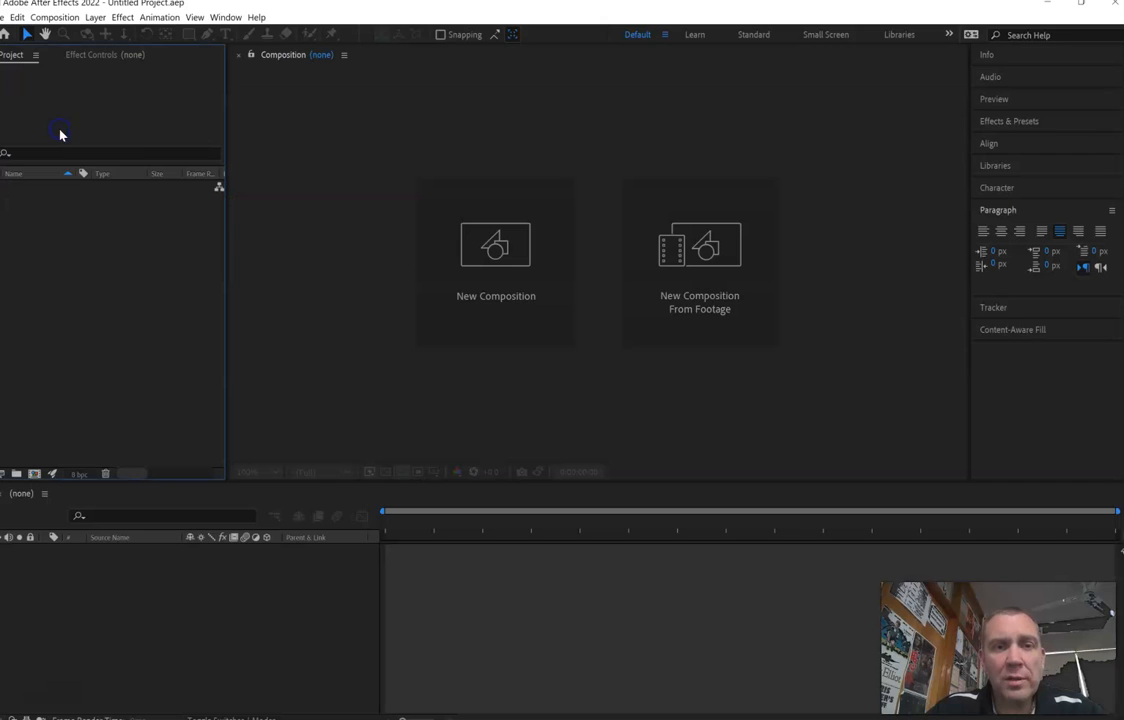
click(491, 300)
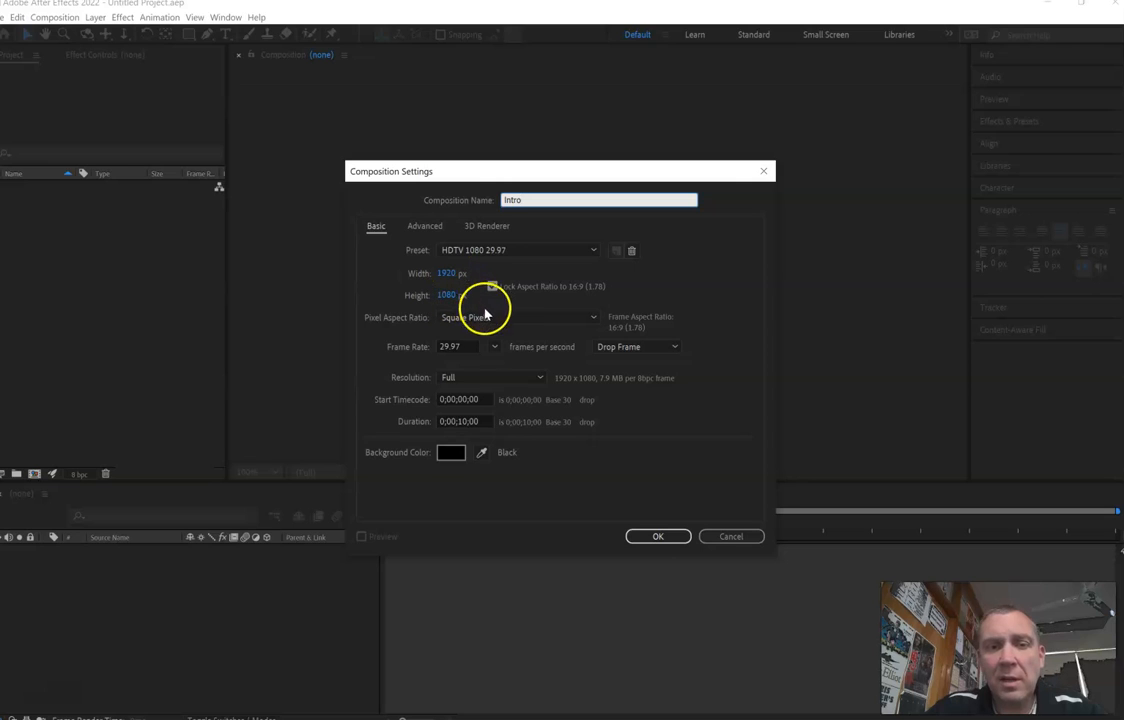
click(462, 421)
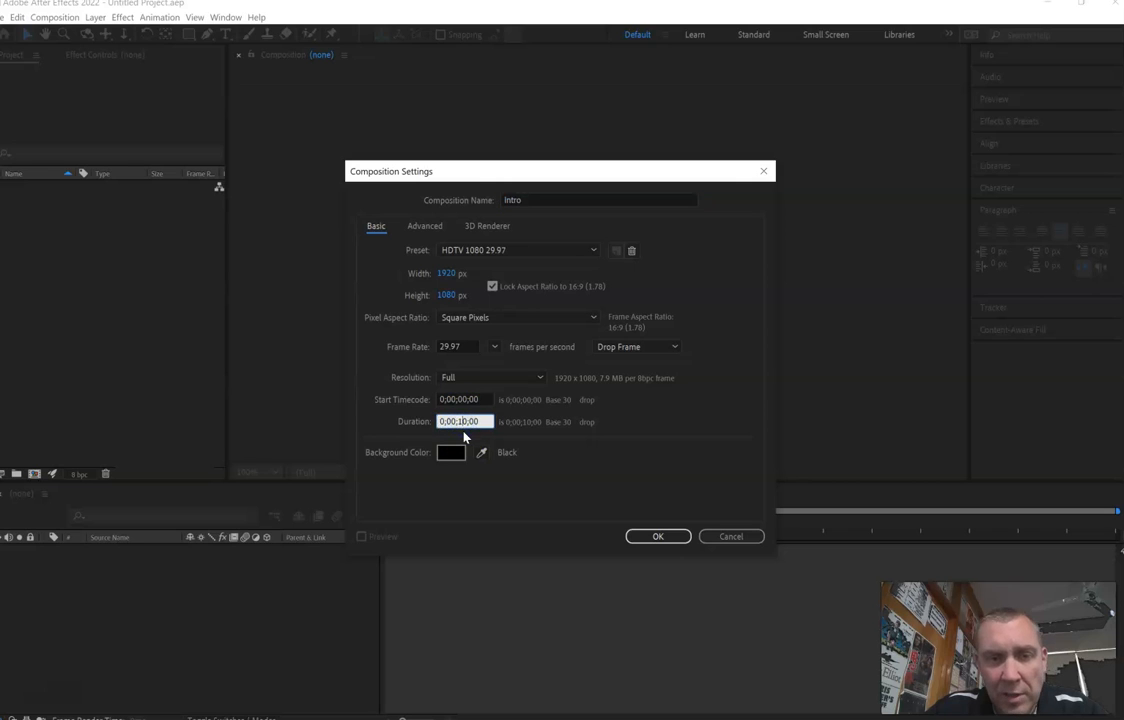
click(461, 430)
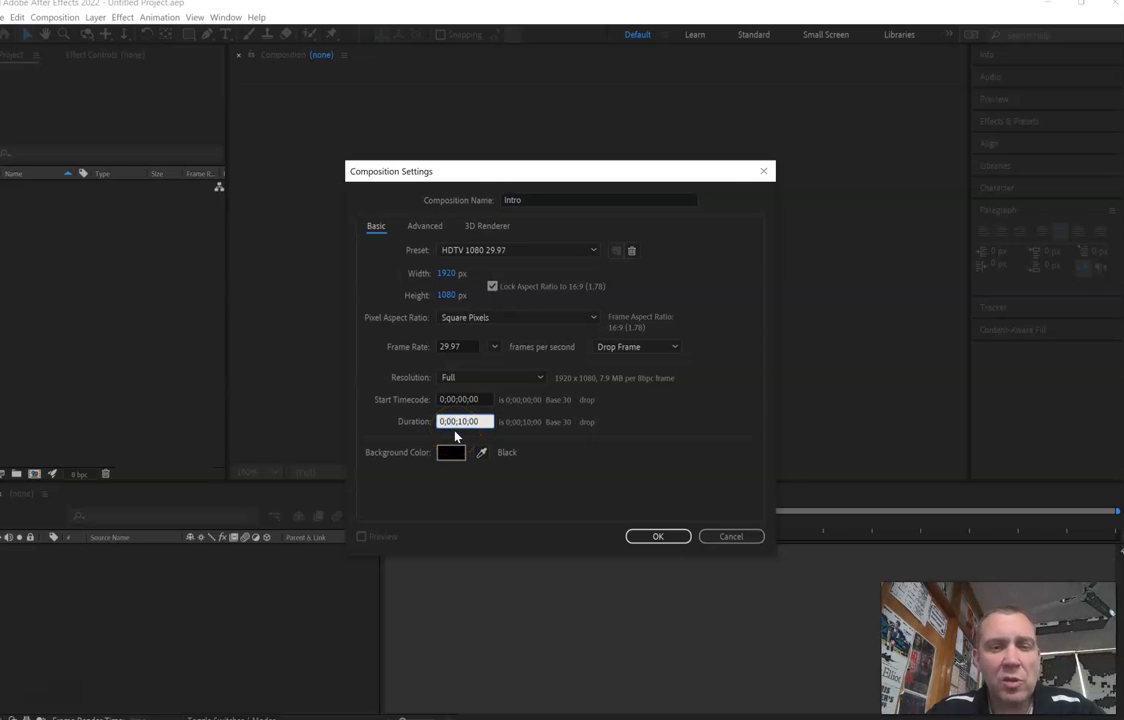
click(463, 422)
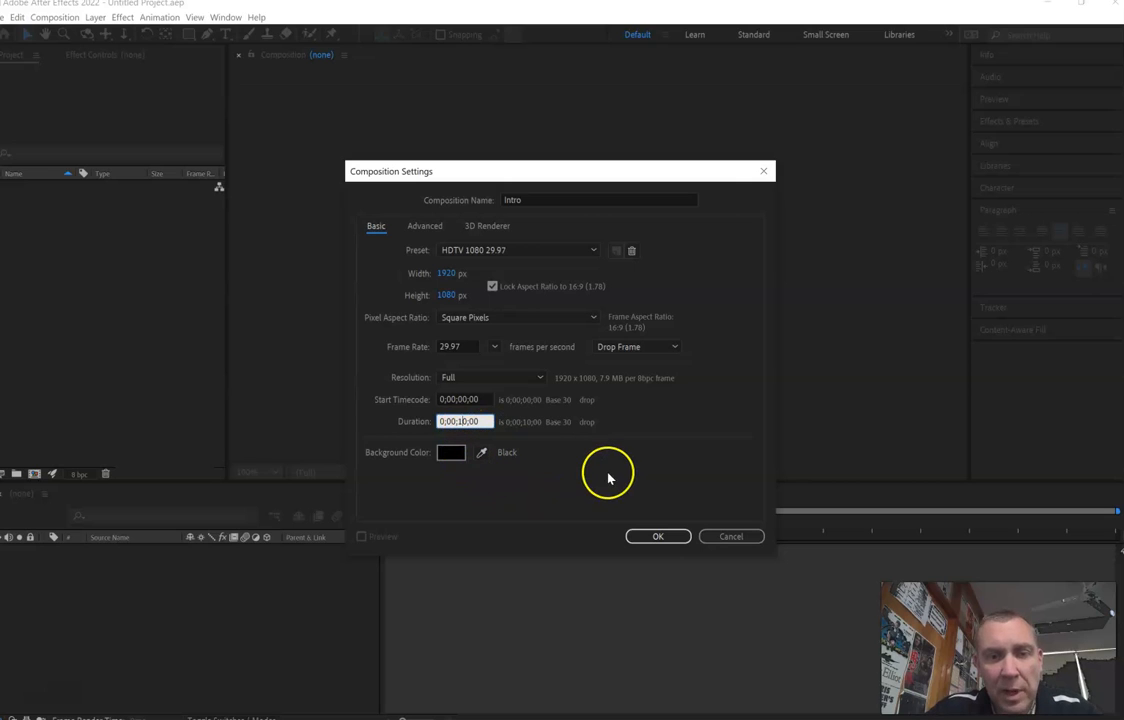
click(658, 537)
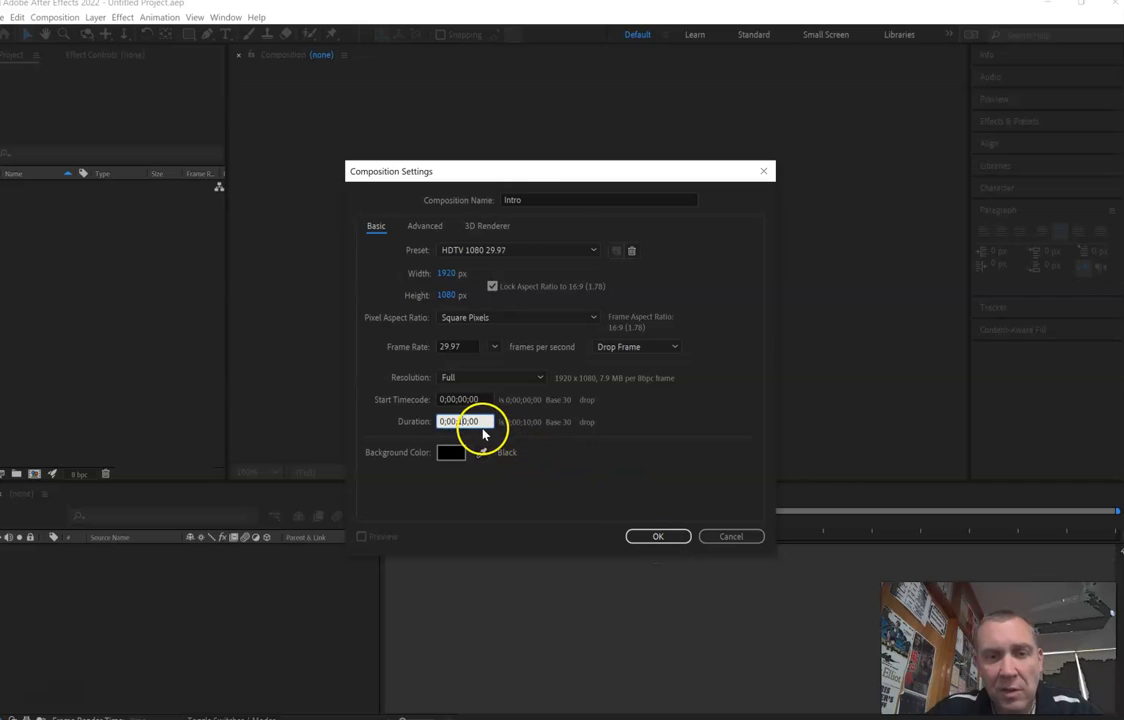
click(664, 540)
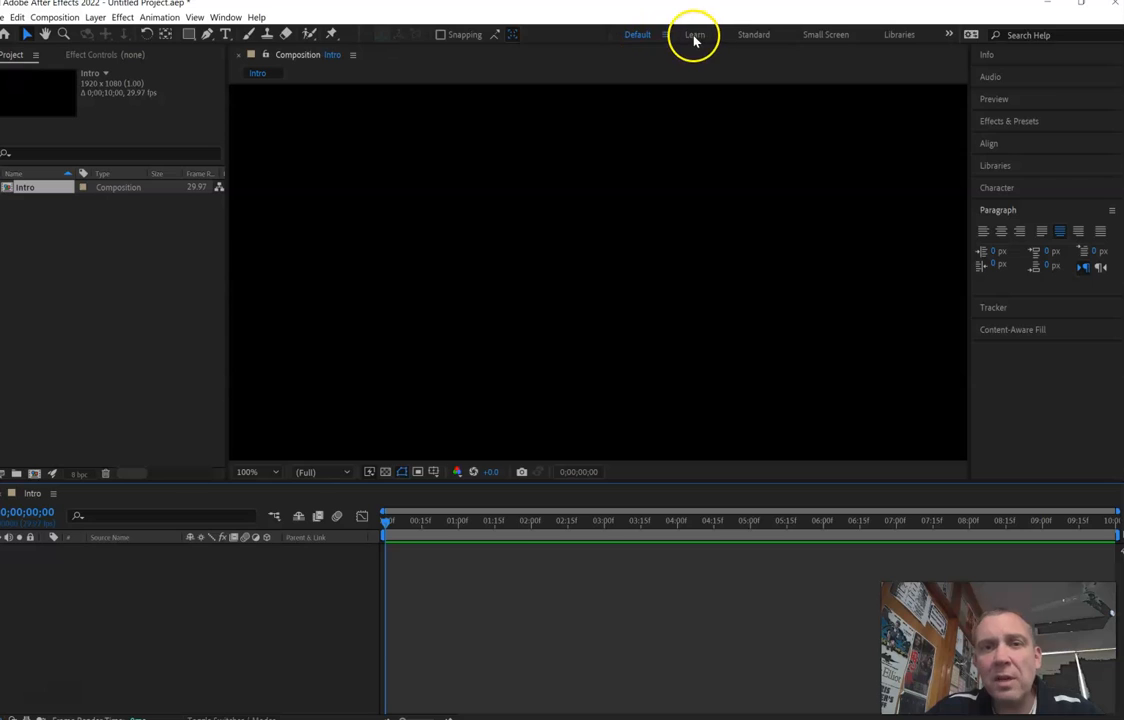
- Draw a wide text box across the middle of the Intro composition and enter the text MINE in it
click(226, 36)
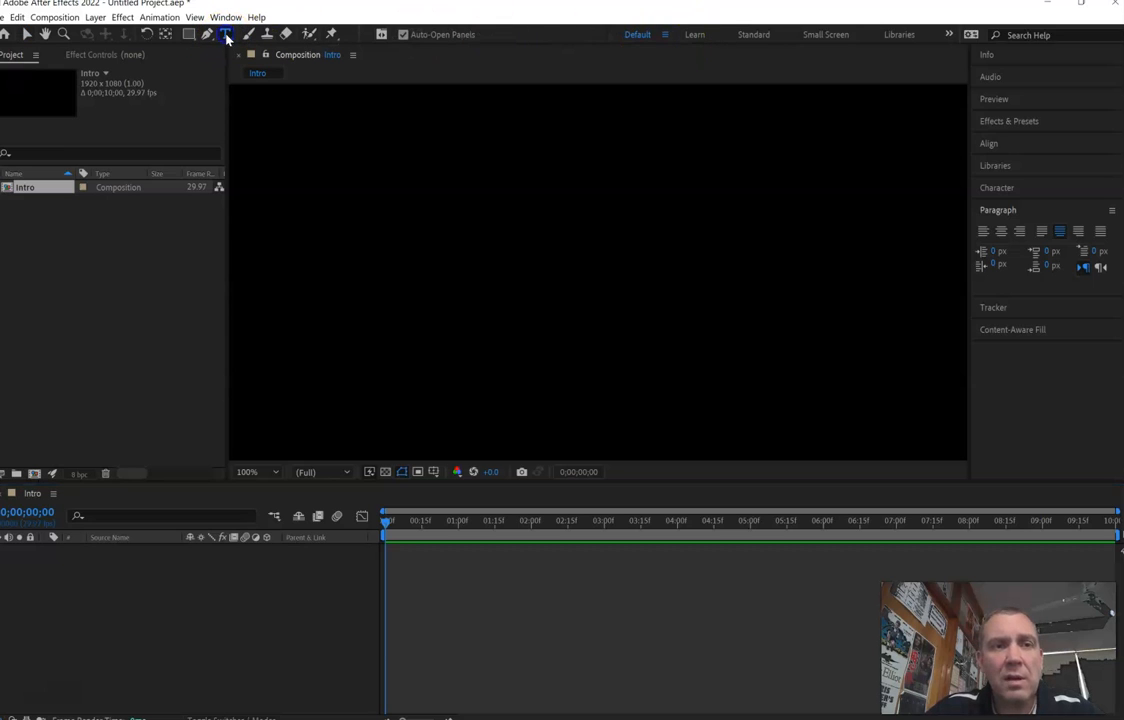
drag(402, 203, 799, 340)
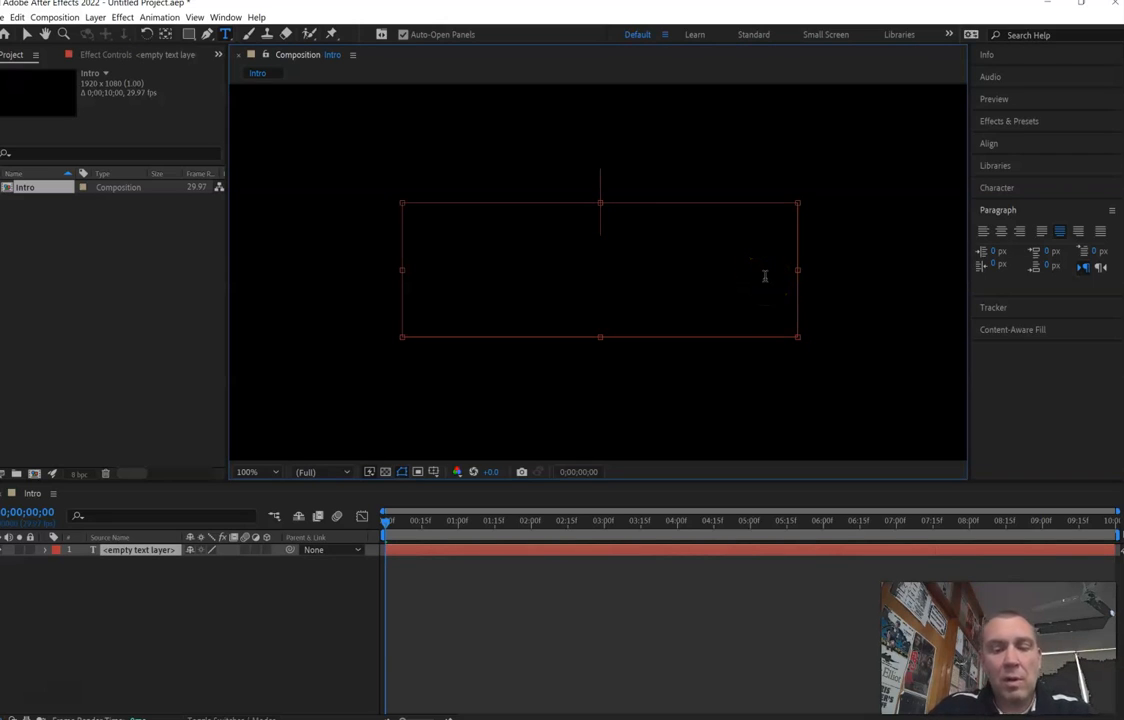
text(MINE)
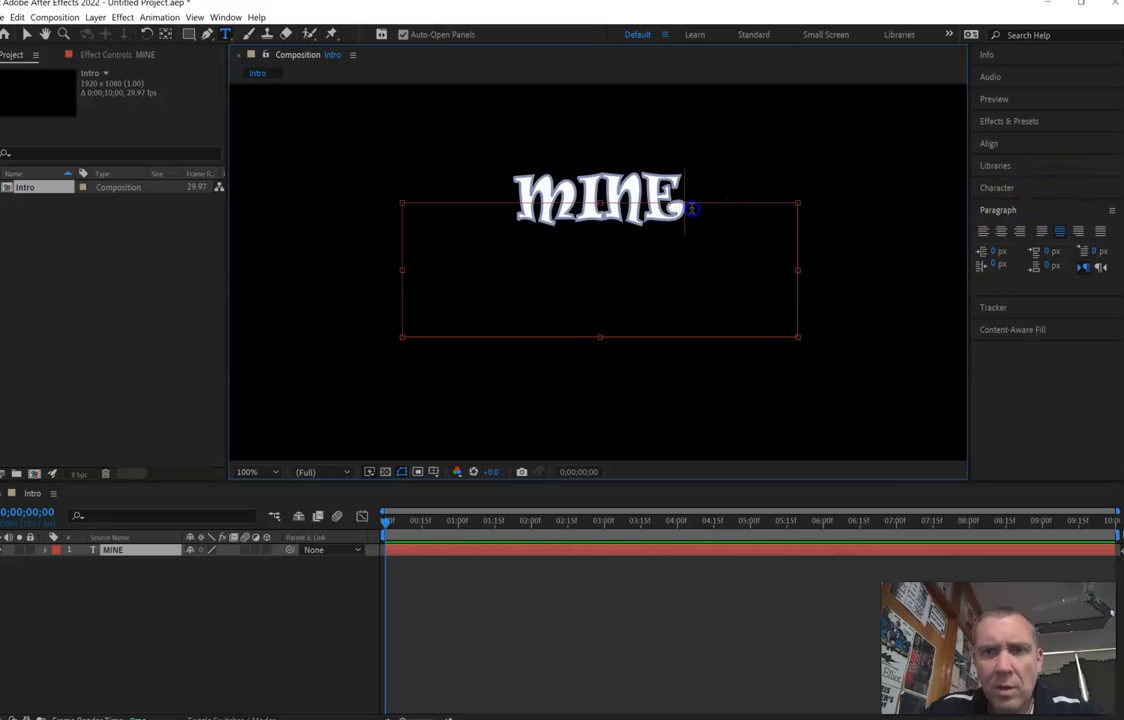
- Select the whole word MINE and justify its paragraph with the last line centered
drag(638, 208, 528, 211)
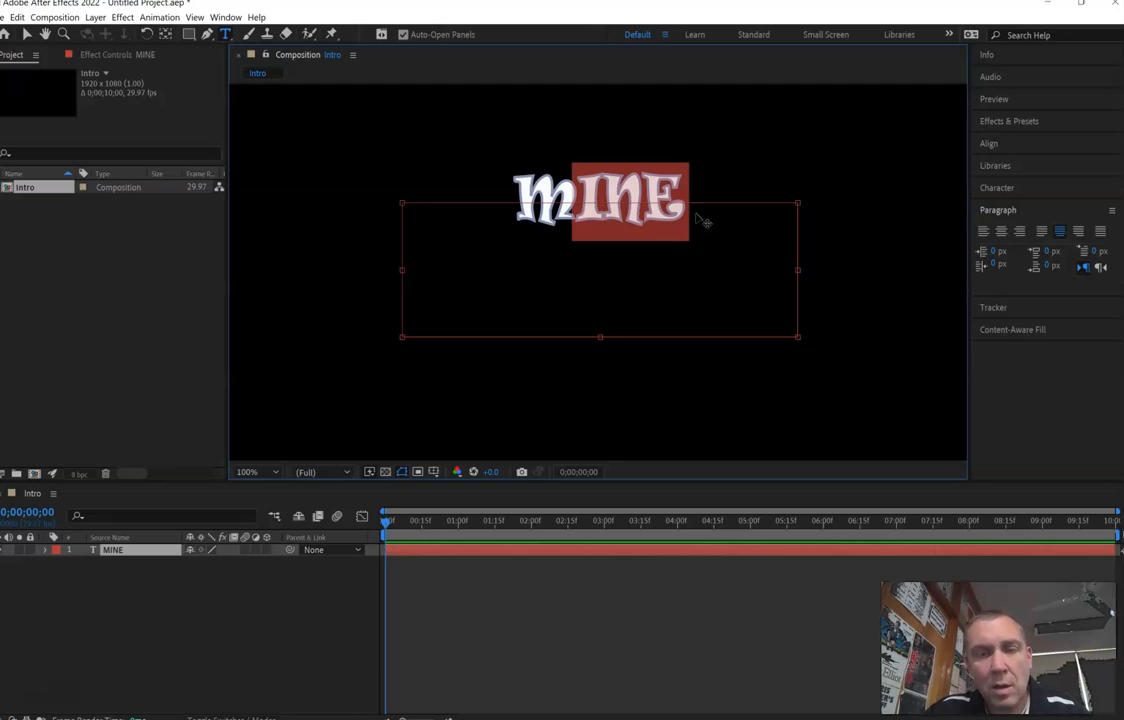
key(shift+Left)
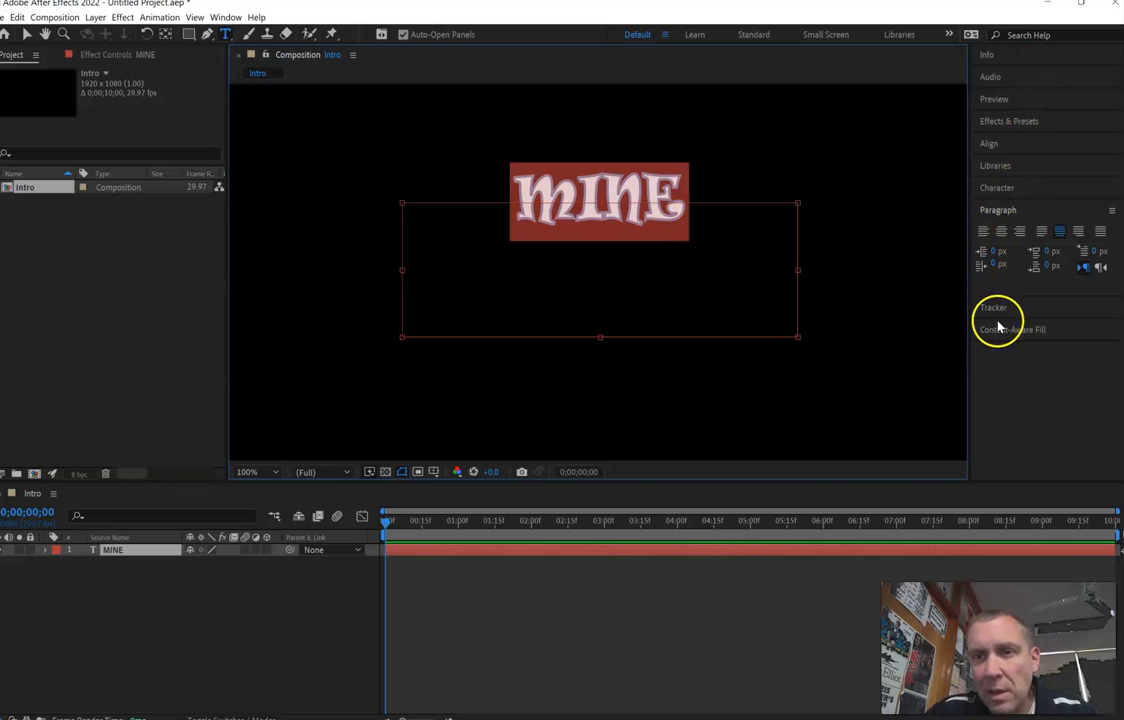
click(1060, 233)
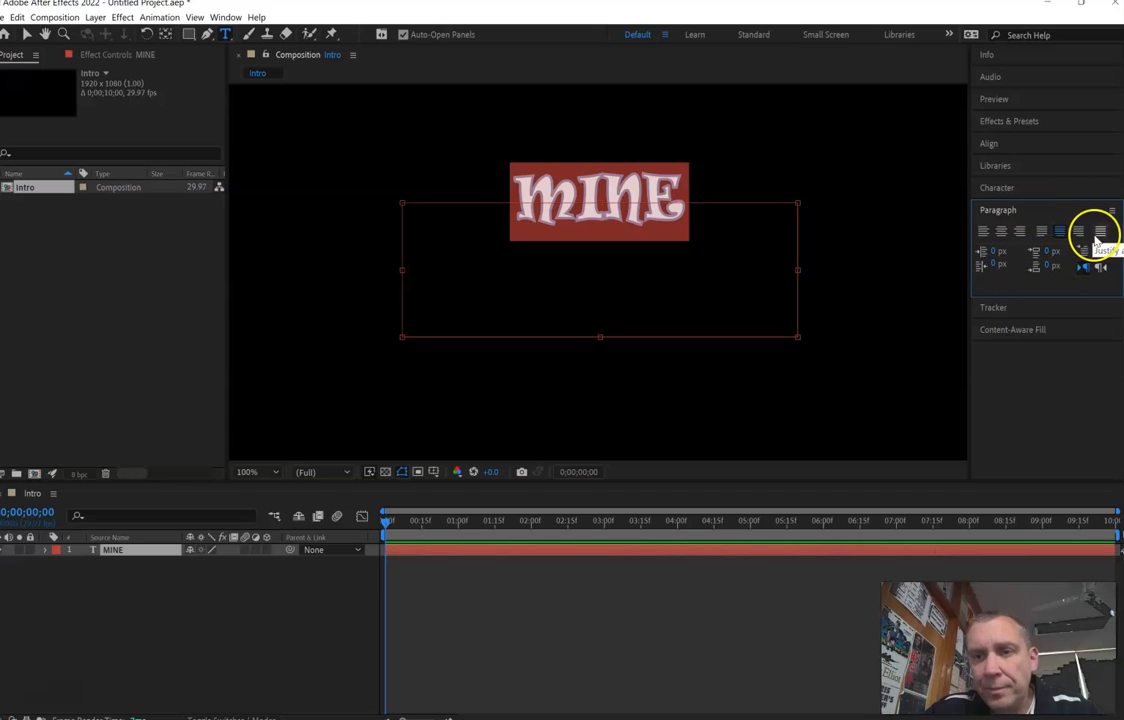
- Examine the character settings of the selected MINE text, including font family, fill color, stroke color and stroke width
click(1007, 189)
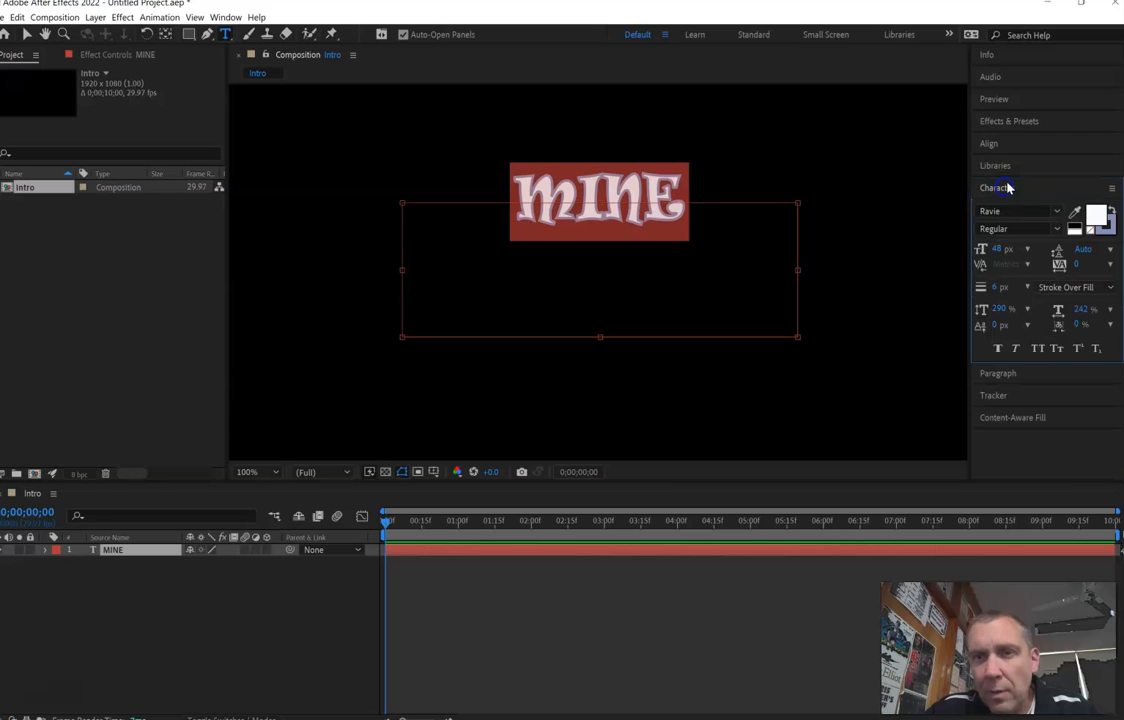
click(1055, 211)
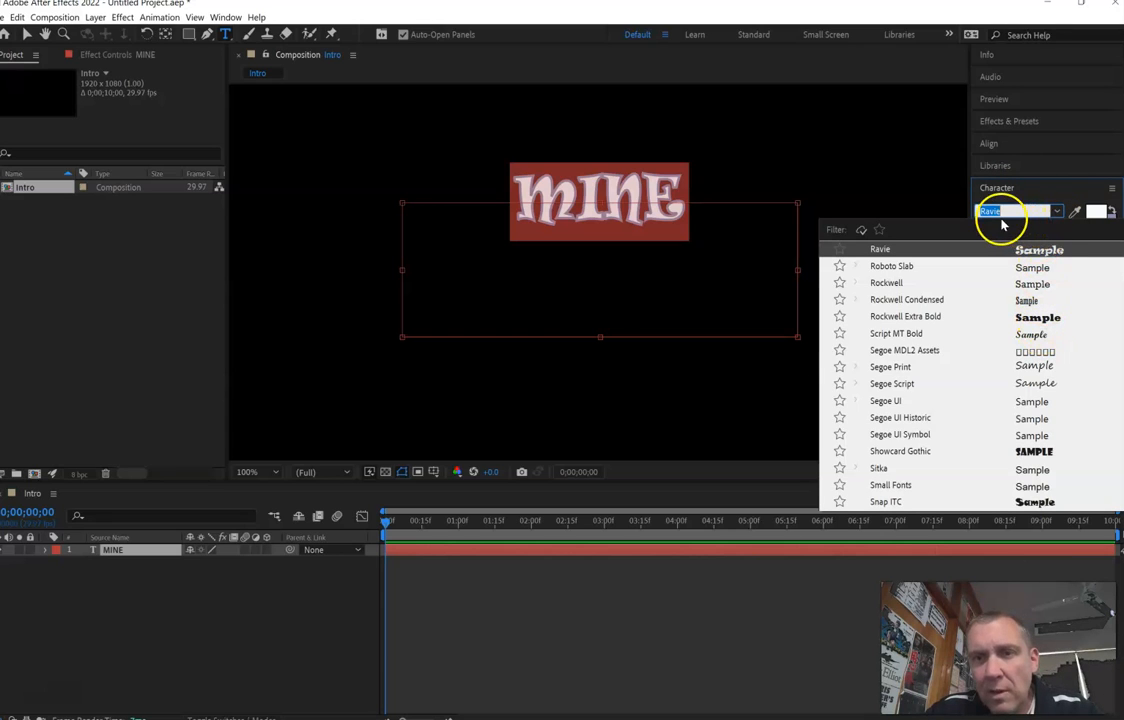
click(1034, 200)
click(1034, 200)
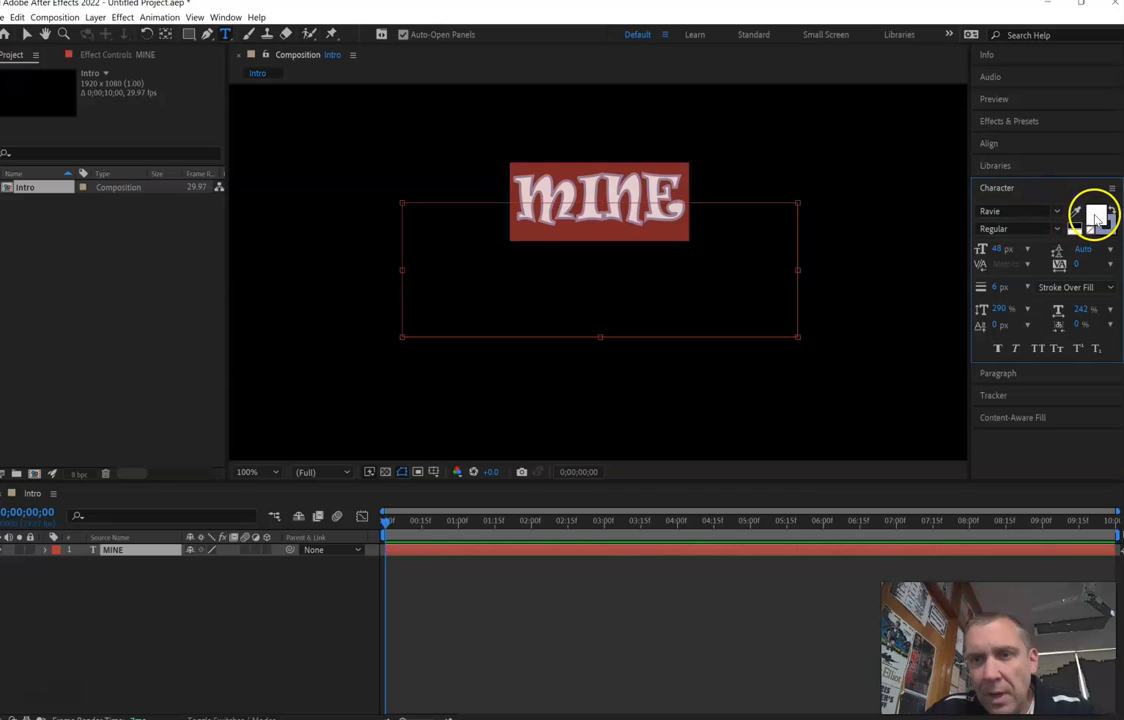
click(1106, 228)
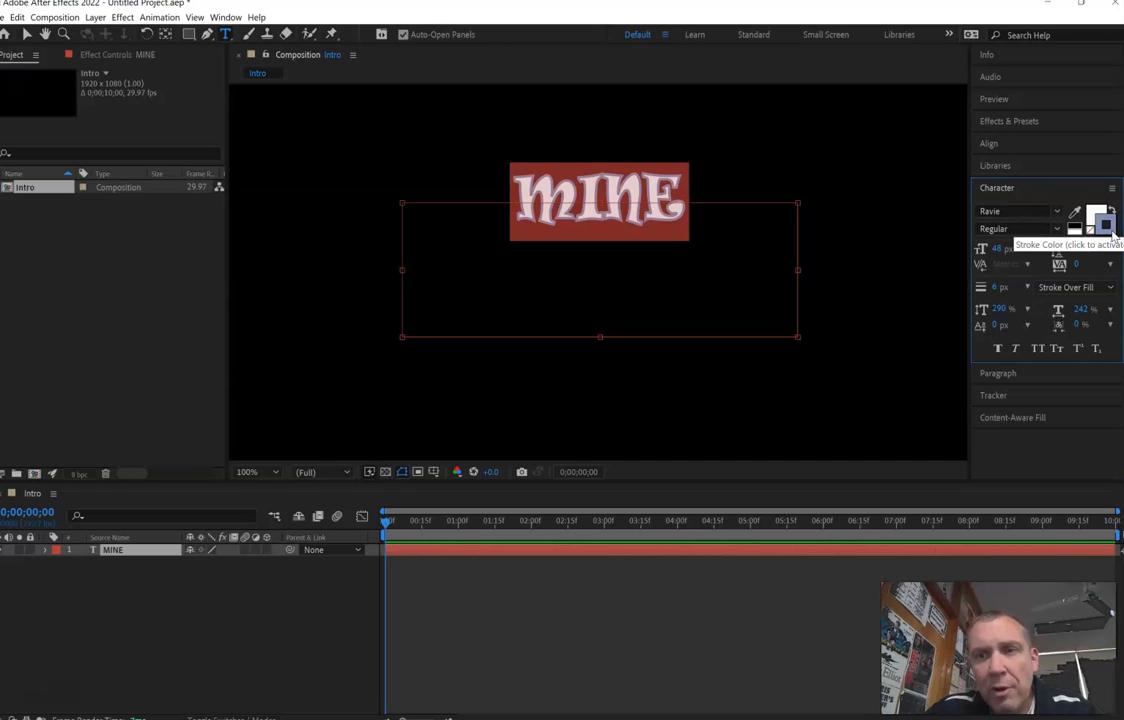
click(1096, 193)
click(1092, 193)
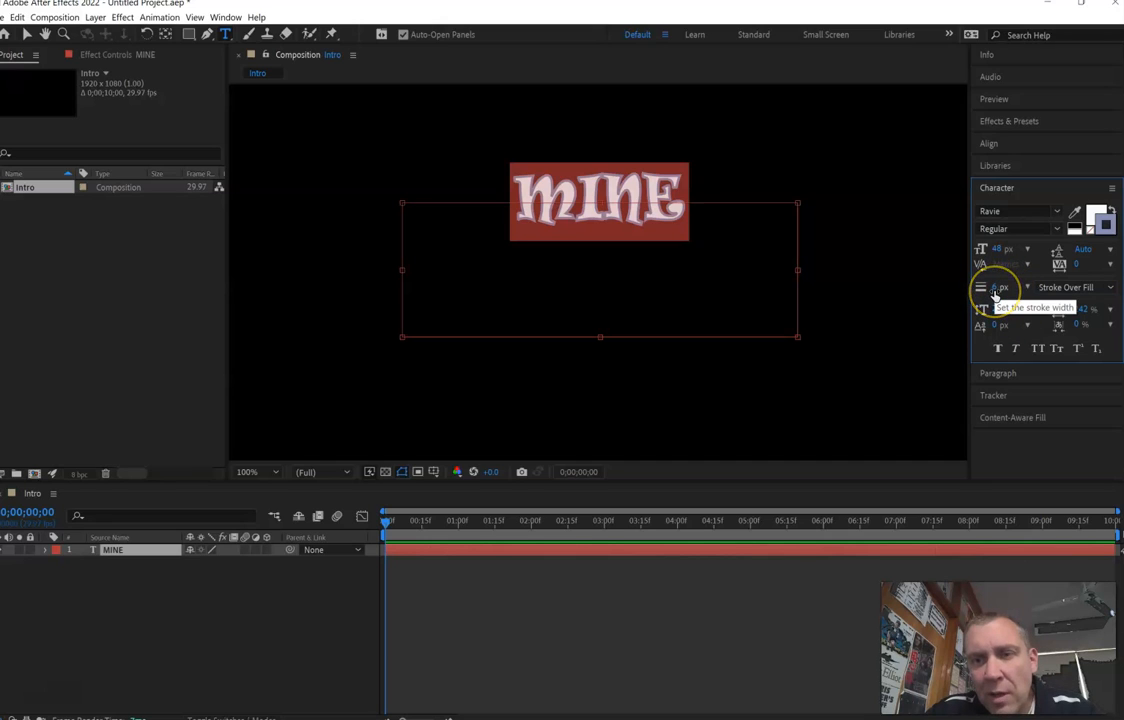
click(996, 289)
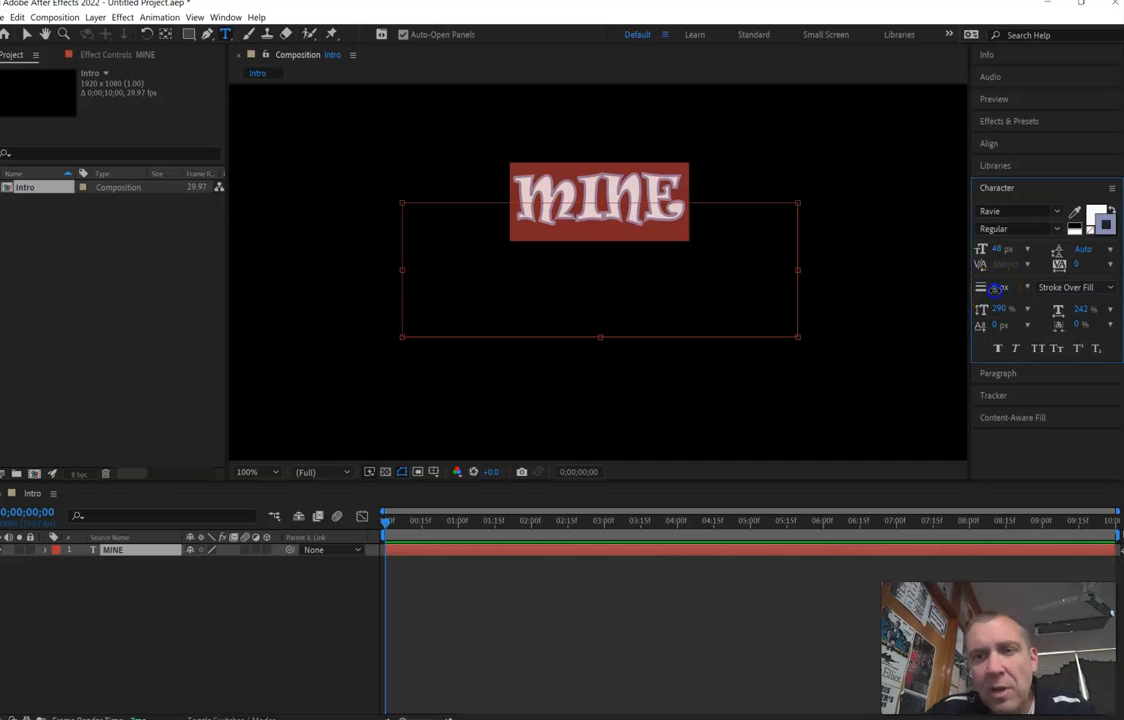
mouse_move(996, 290)
mouse_down()
mouse_move(1012, 290)
mouse_move(996, 292)
mouse_up()
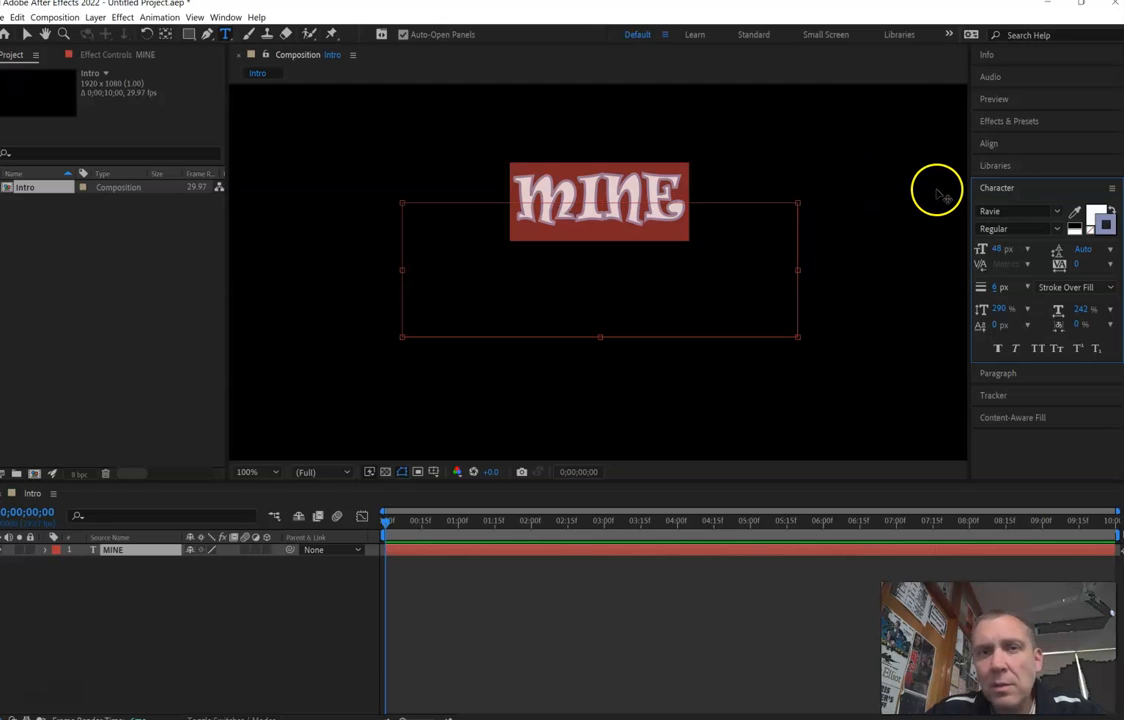
- Switch to the Effects workspace, find the VR Digital Glitch effect and apply it to the MINE text layer
click(948, 36)
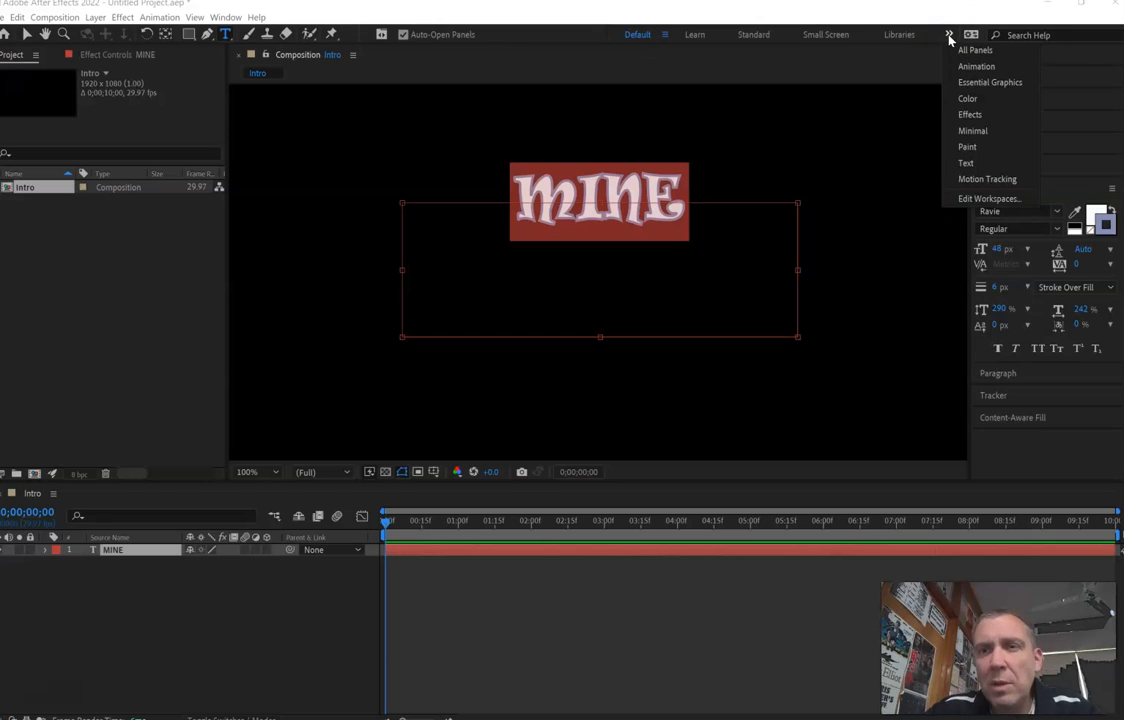
click(970, 115)
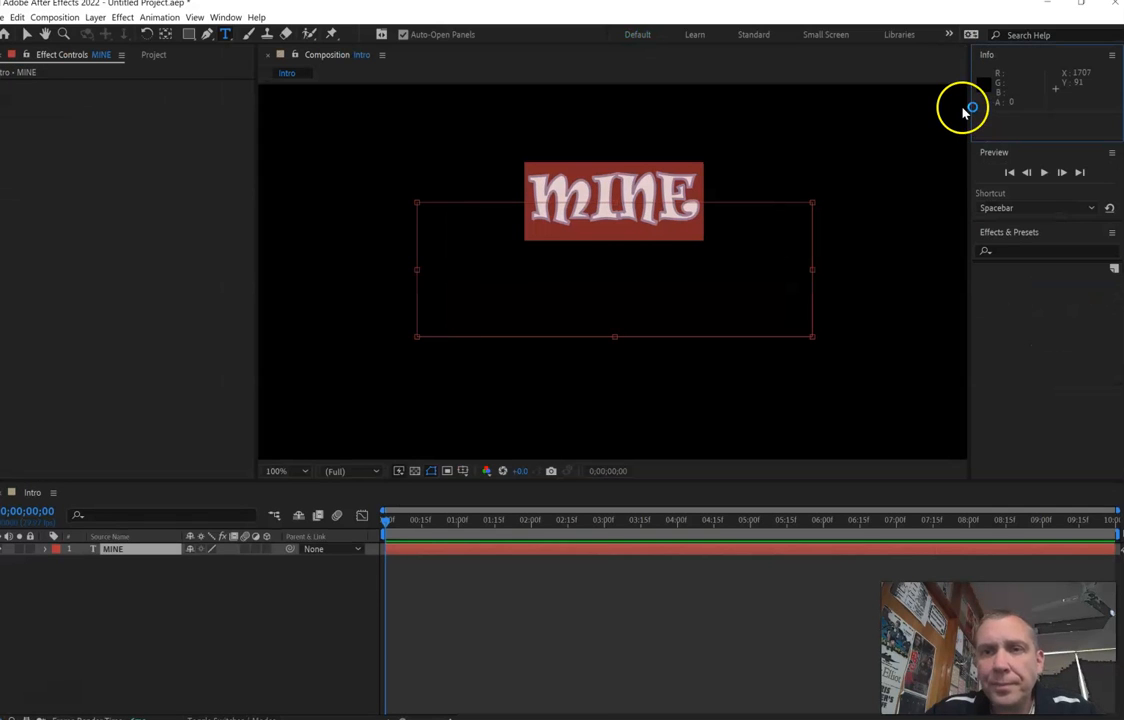
click(1020, 256)
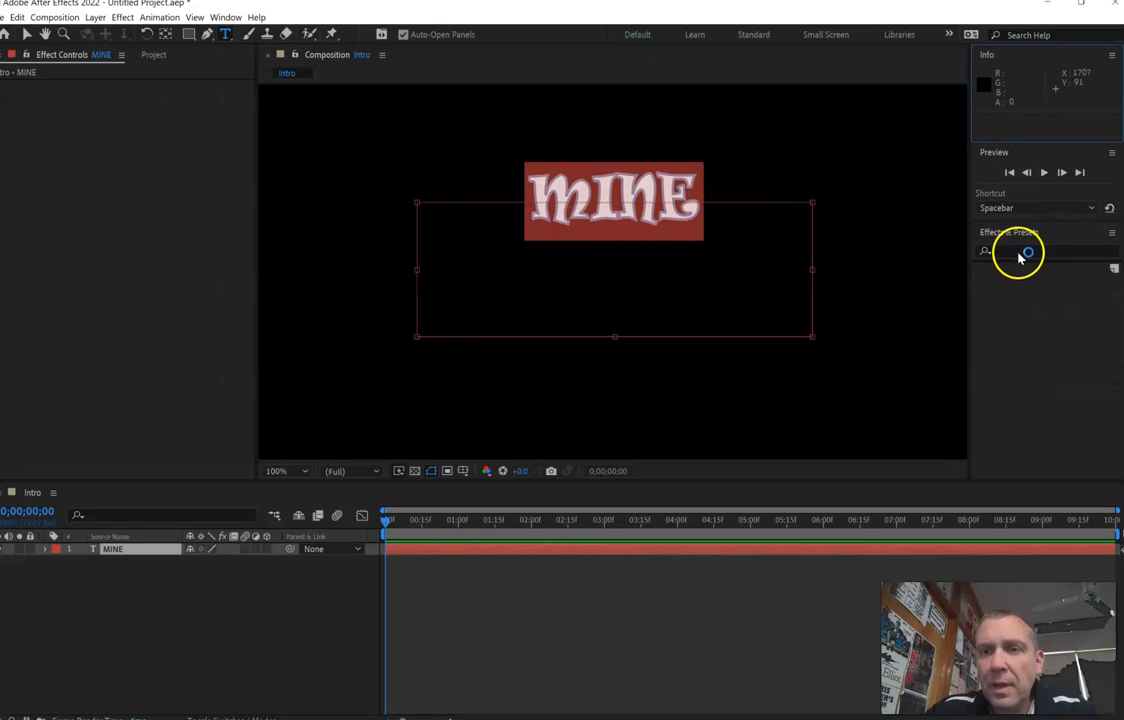
click(1016, 251)
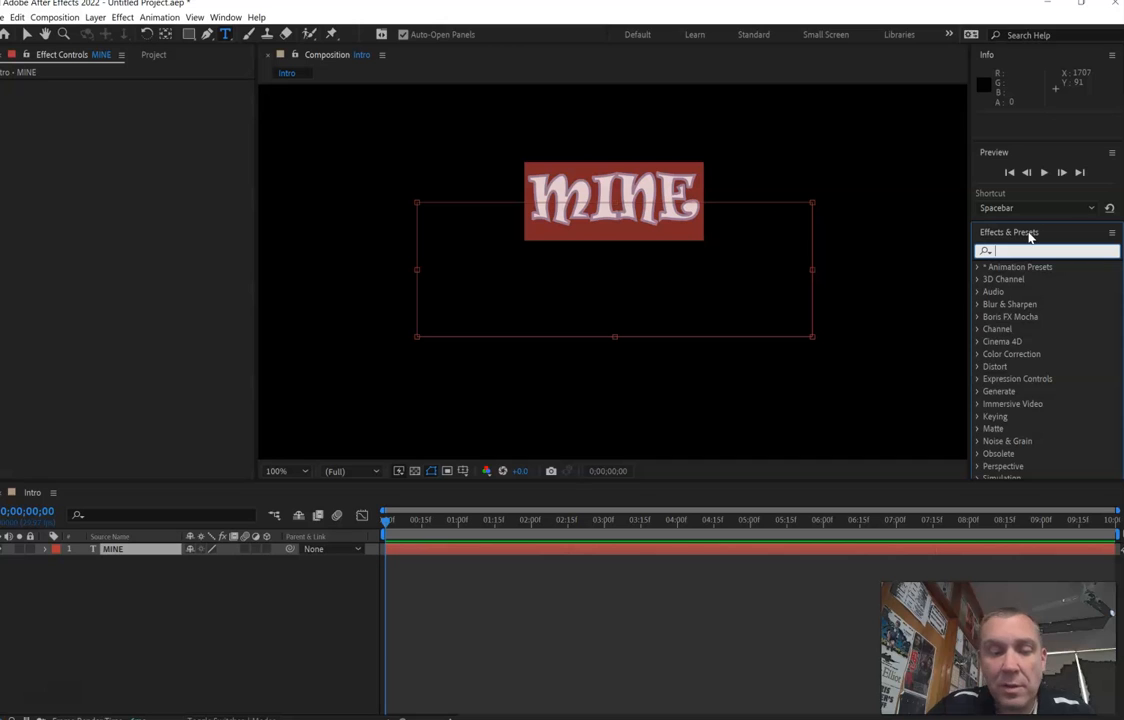
text(glitc)
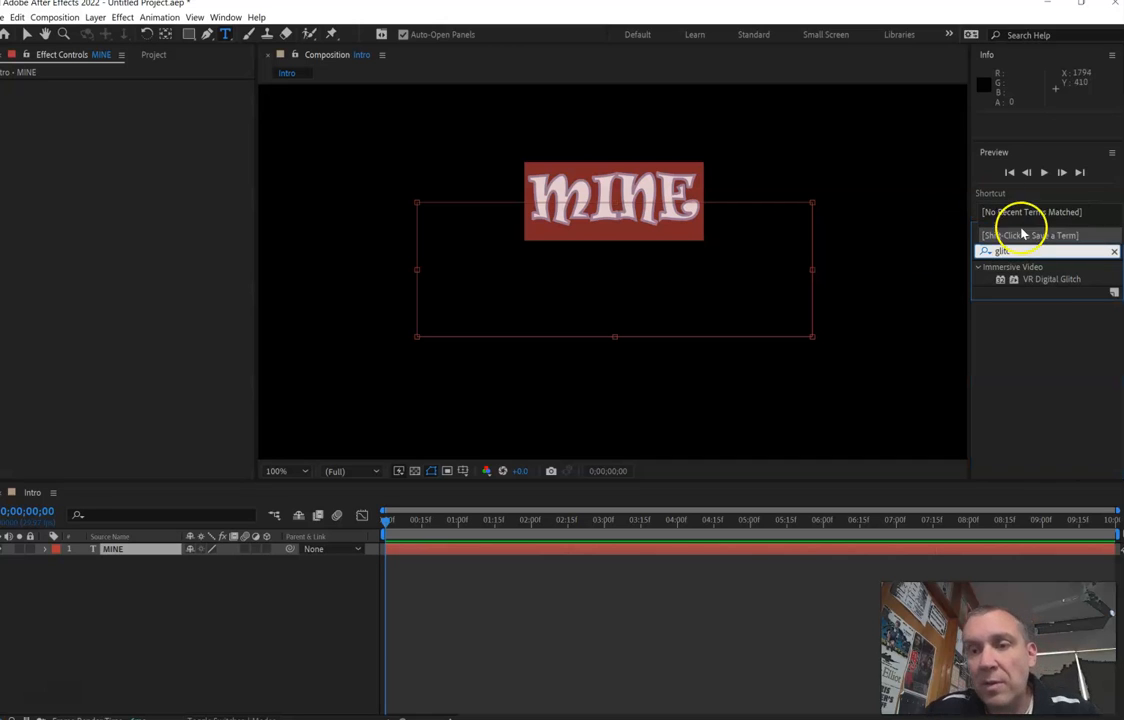
click(1053, 283)
drag(1053, 283, 650, 232)
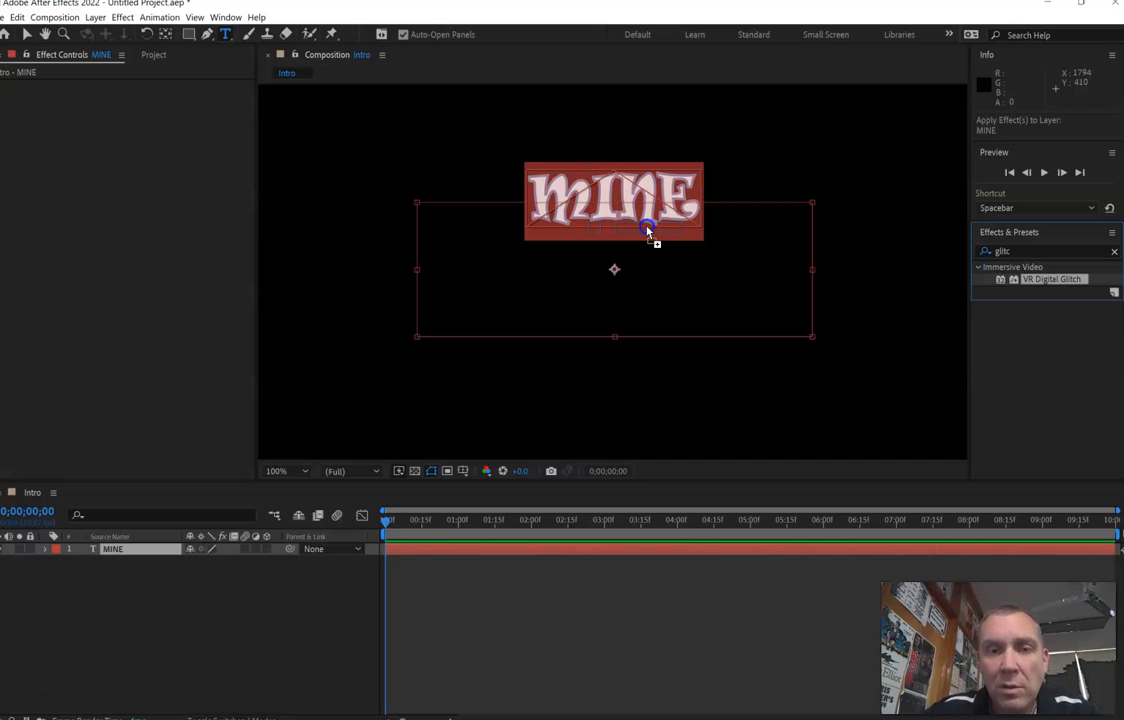
drag(648, 231, 648, 231)
key(v)
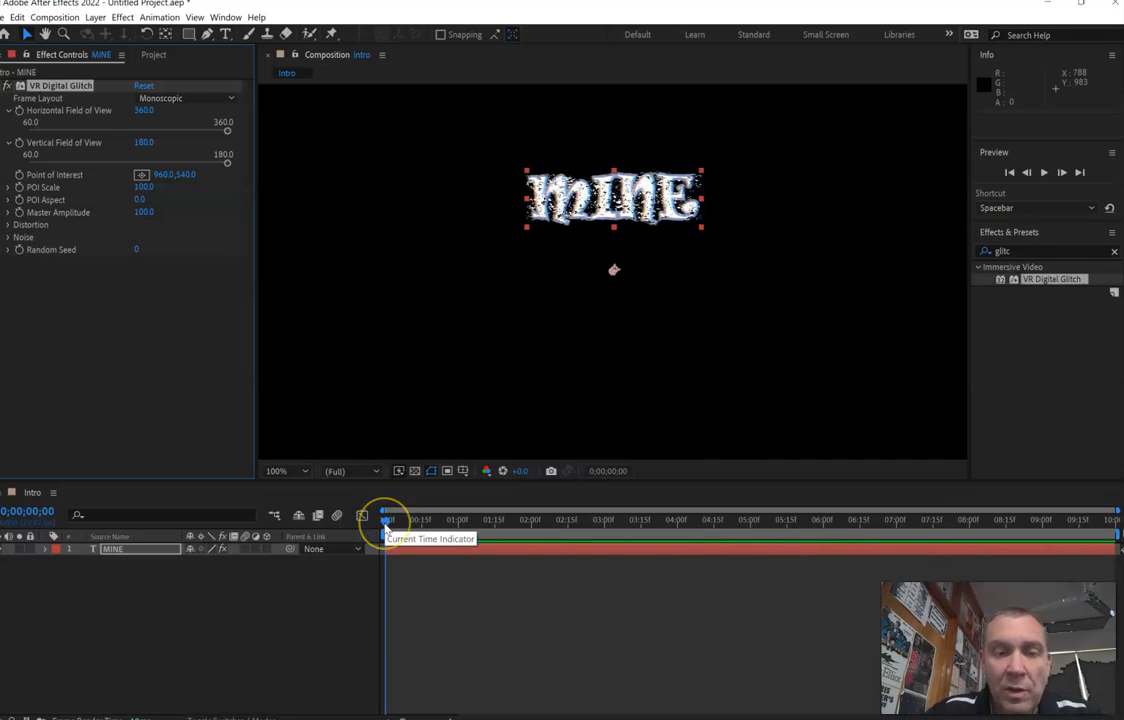
- Play a short preview of the Intro composition from its start to check the glitch effect on the text
click(444, 598)
key(space)
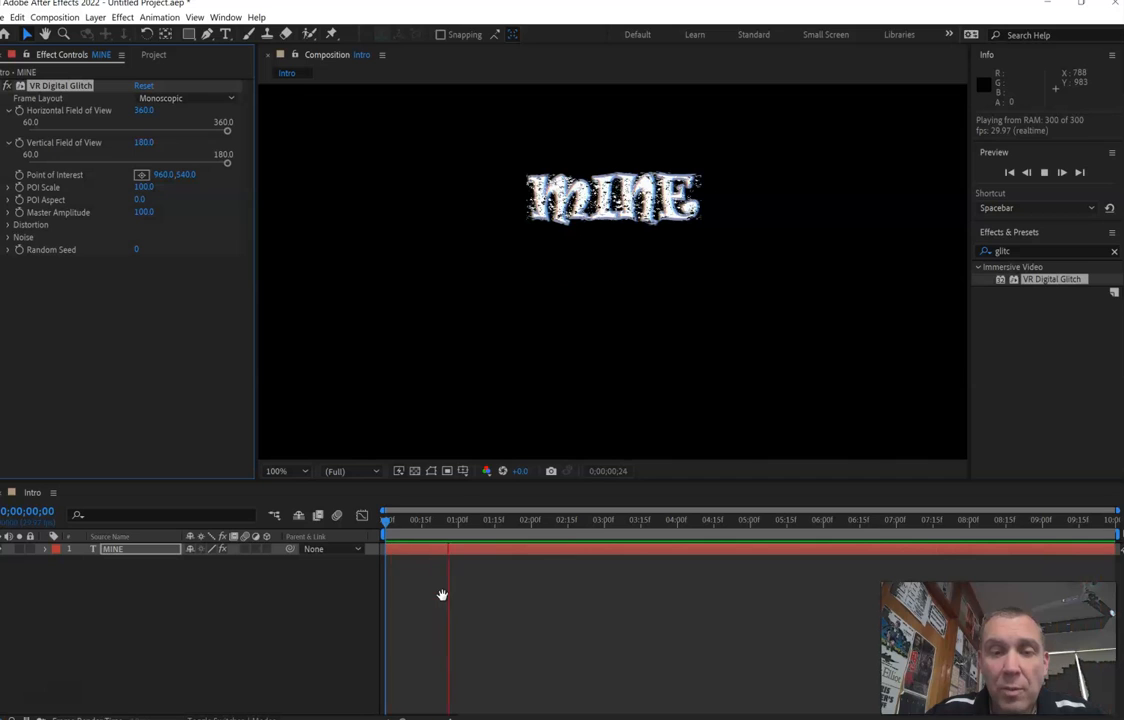
key(space)
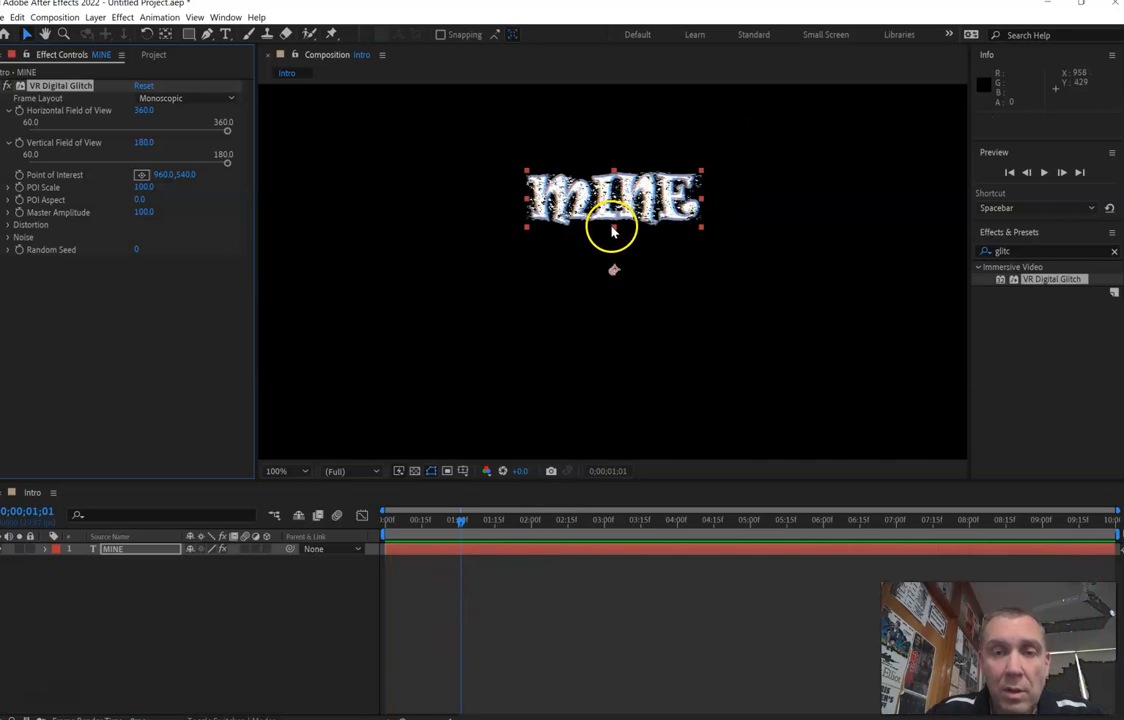
- Search the effects and presets for "colo" and apply the Sliding Color Flicker text preset to the MINE layer
click(1055, 251)
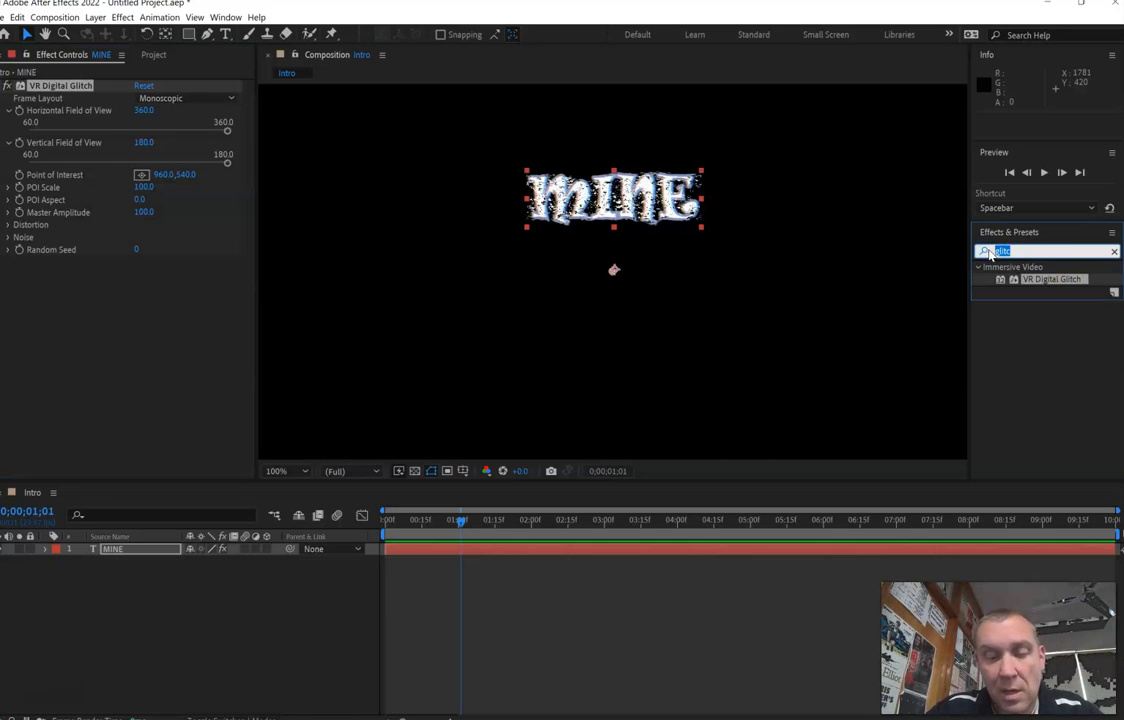
text(colo)
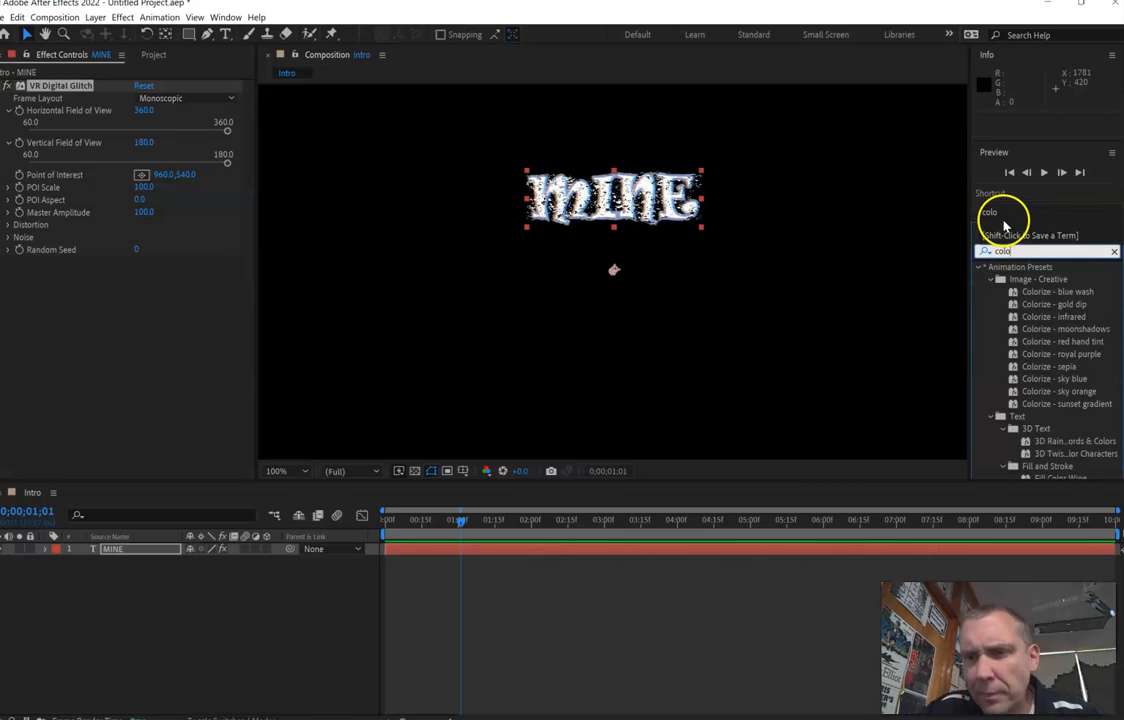
scroll(1026, 334, down, 1)
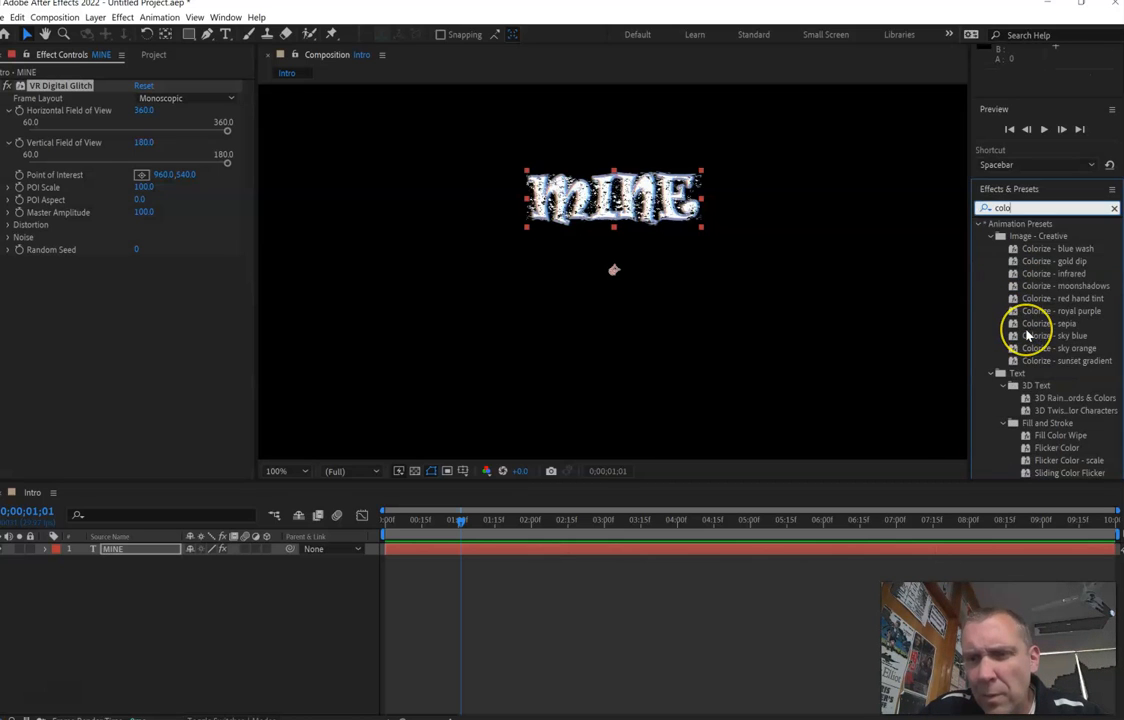
scroll(1026, 334, down, 1)
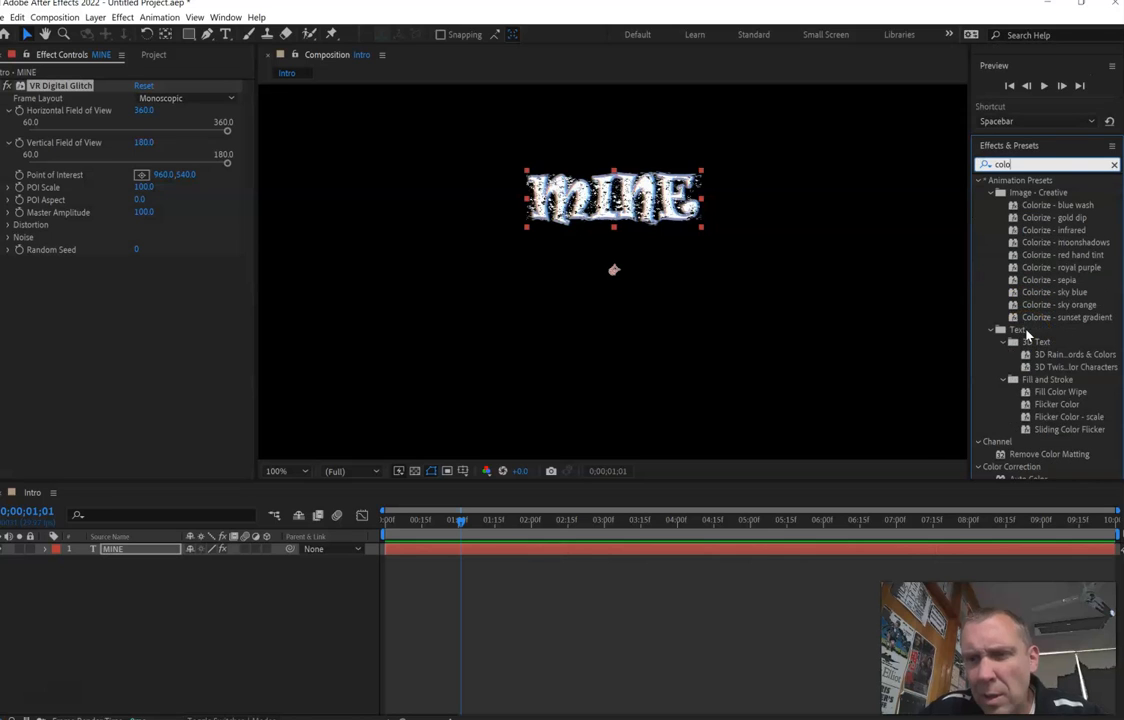
click(1057, 431)
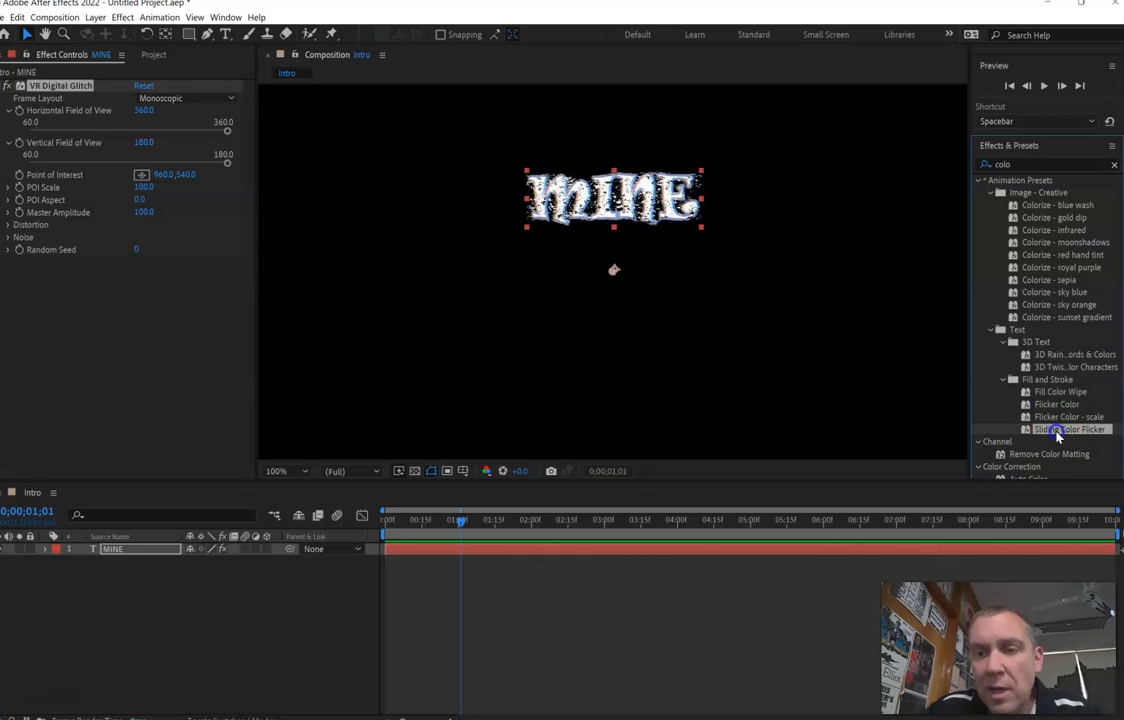
drag(1057, 429, 667, 227)
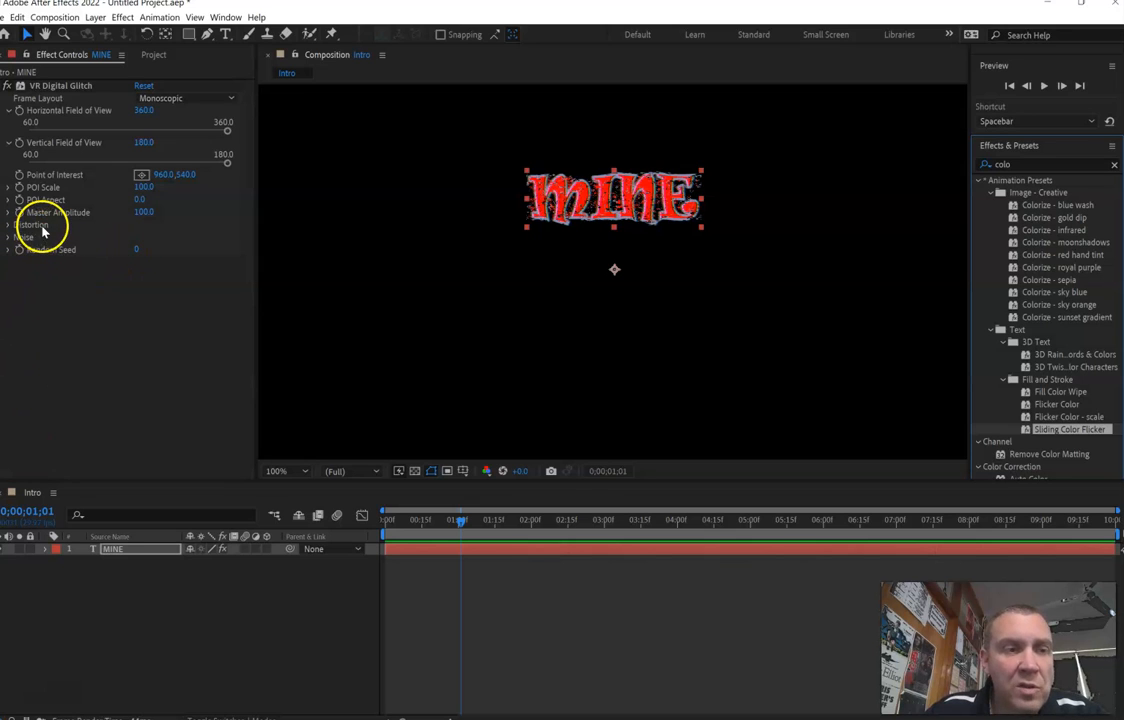
- Examine the MINE layer's text animators, VR Digital Glitch settings and transform properties in the timeline
click(47, 548)
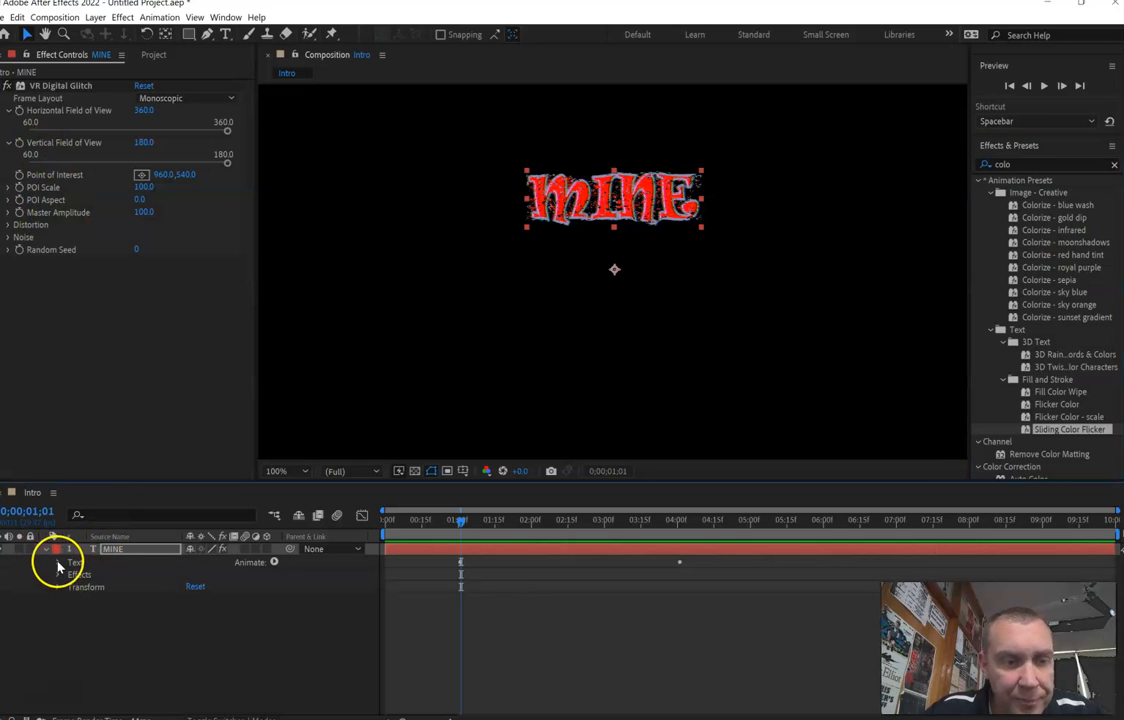
click(58, 563)
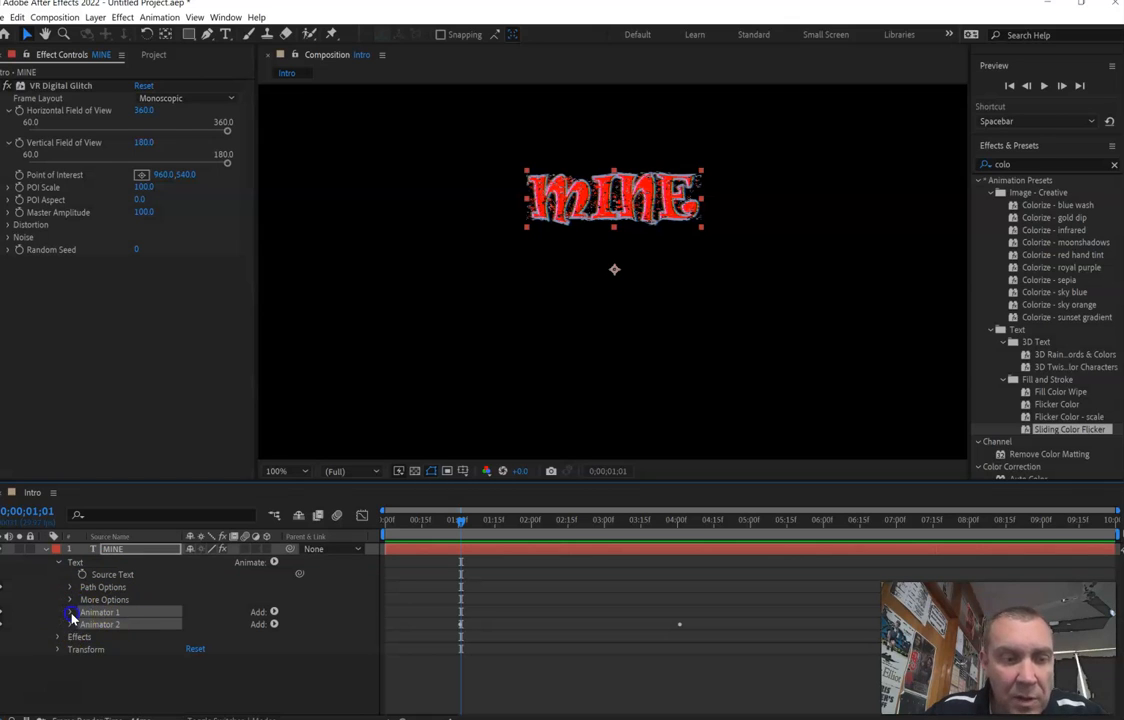
click(70, 612)
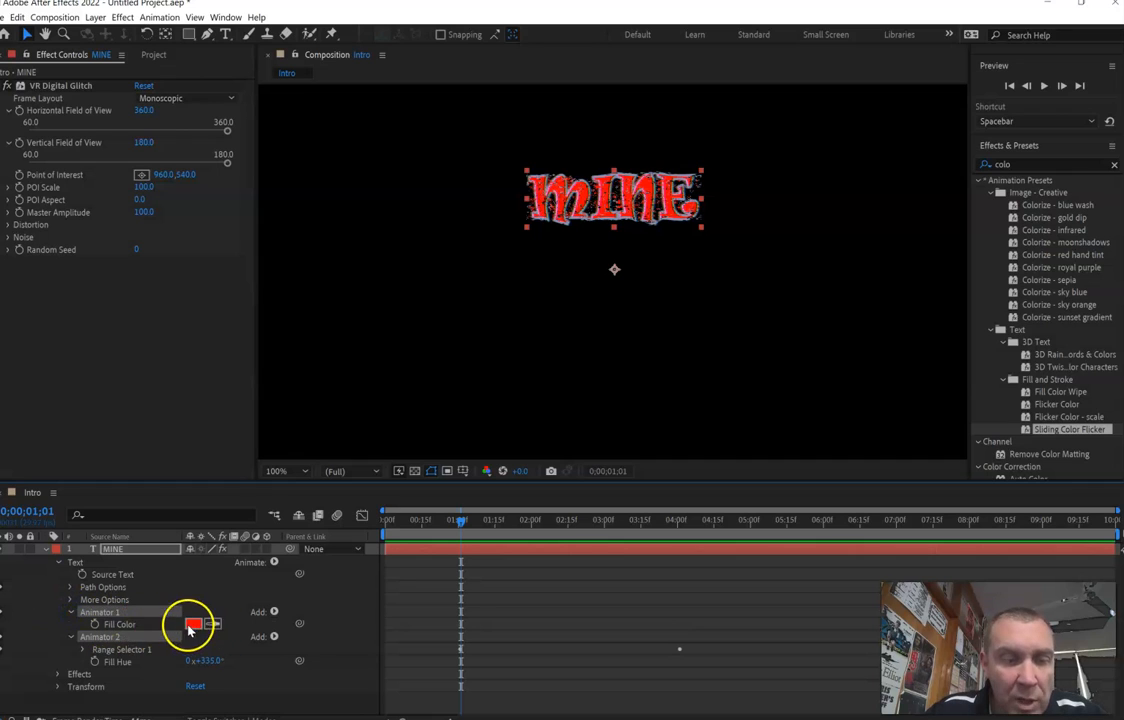
click(70, 612)
click(71, 624)
click(59, 638)
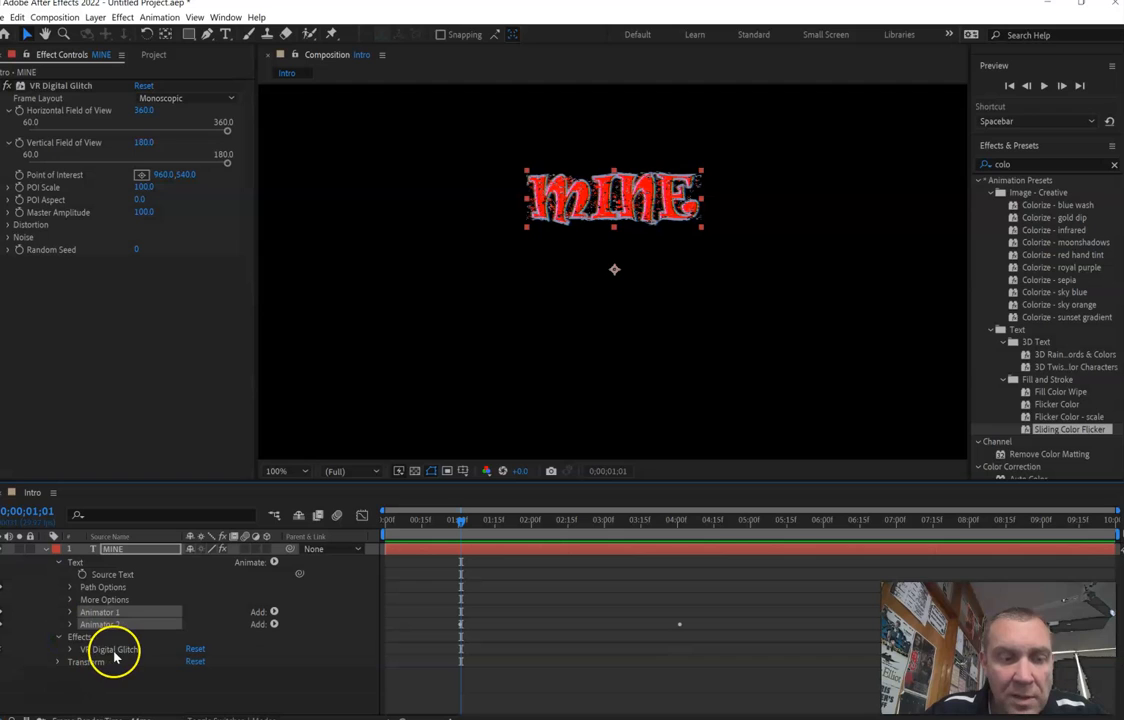
click(72, 652)
scroll(75, 645, down, 2)
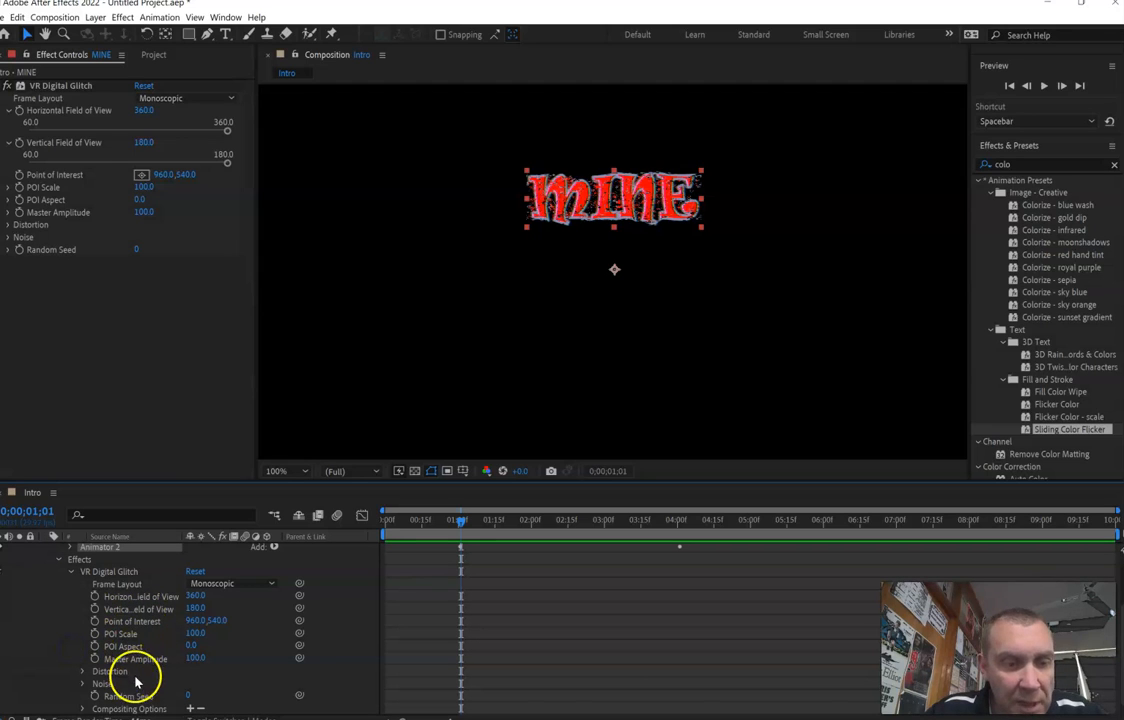
click(72, 573)
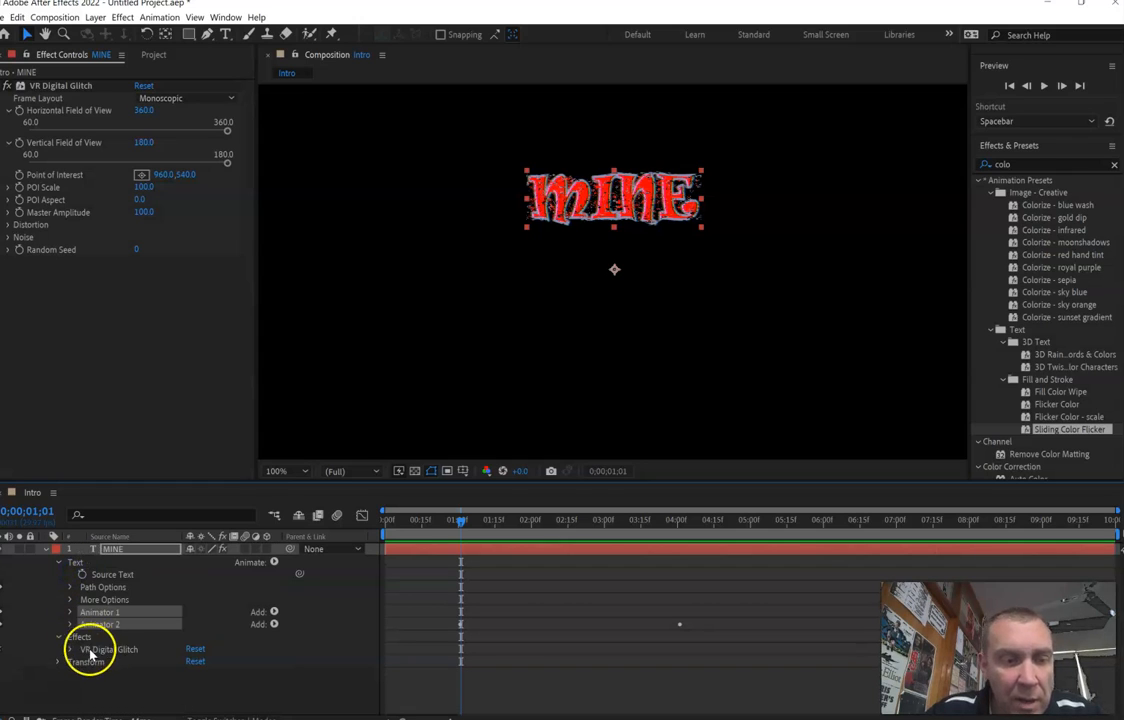
click(59, 662)
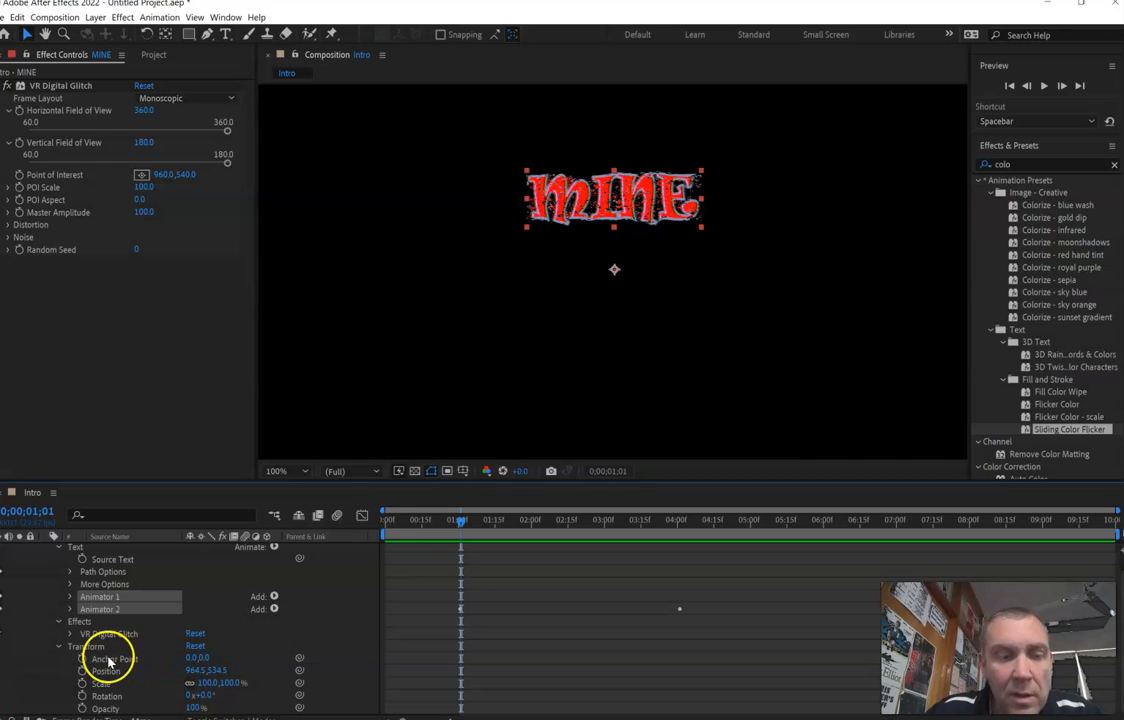
- Move the MINE layer's anchor point to the text's centre at about 1.0, -171.0 and check it with a trial rotation that is undone
click(614, 270)
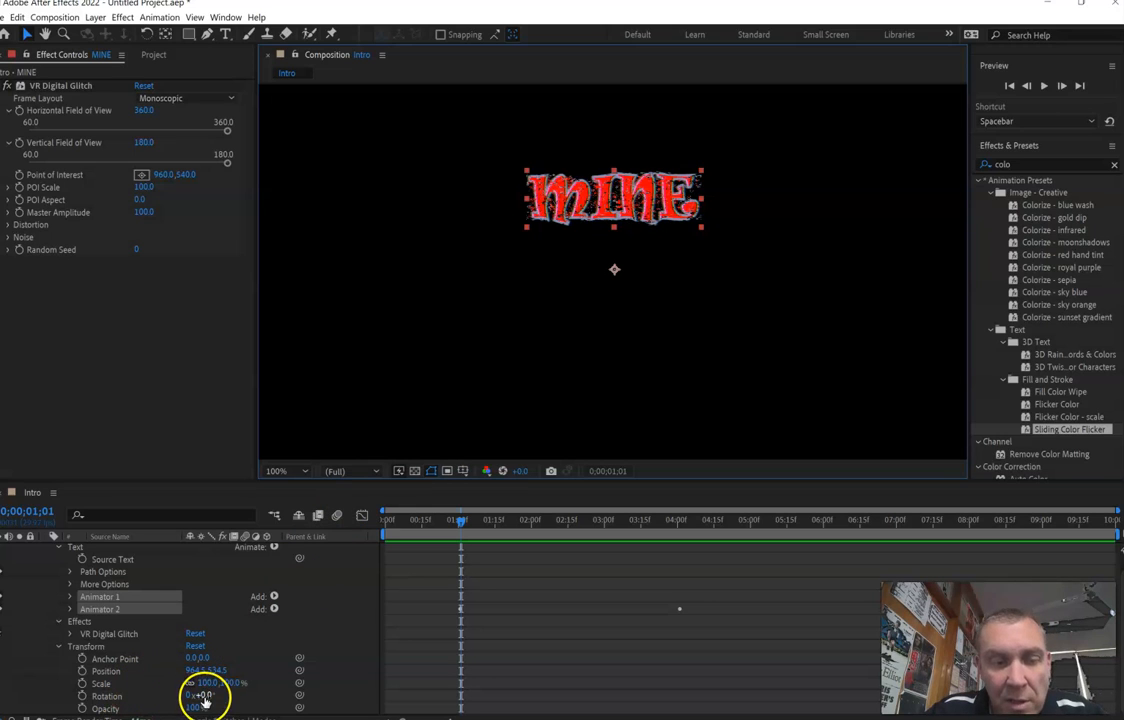
mouse_move(203, 694)
mouse_down()
mouse_move(240, 697)
mouse_move(210, 702)
mouse_up()
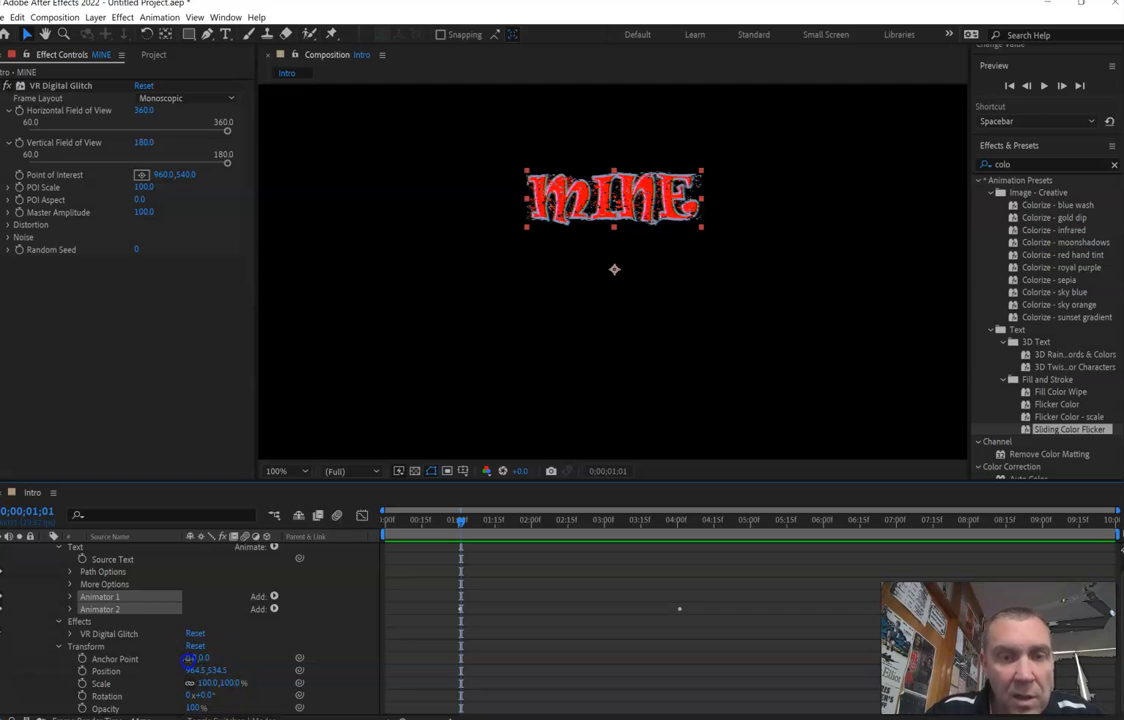
click(191, 658)
drag(206, 661, 33, 707)
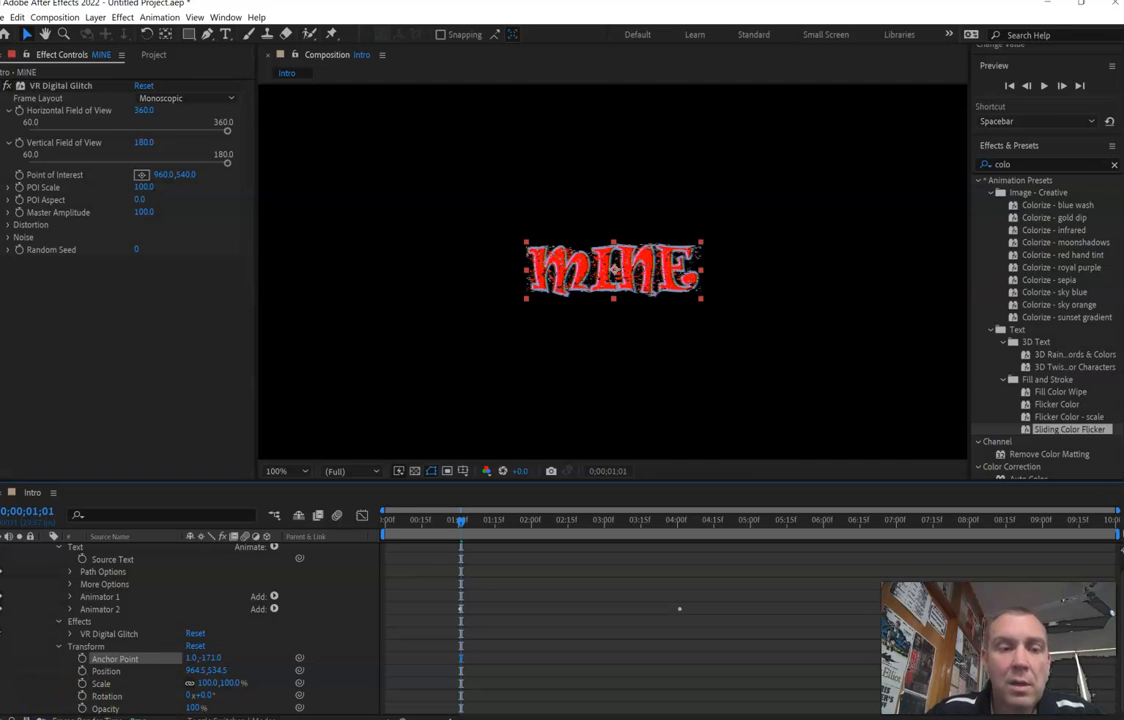
drag(200, 696, 229, 712)
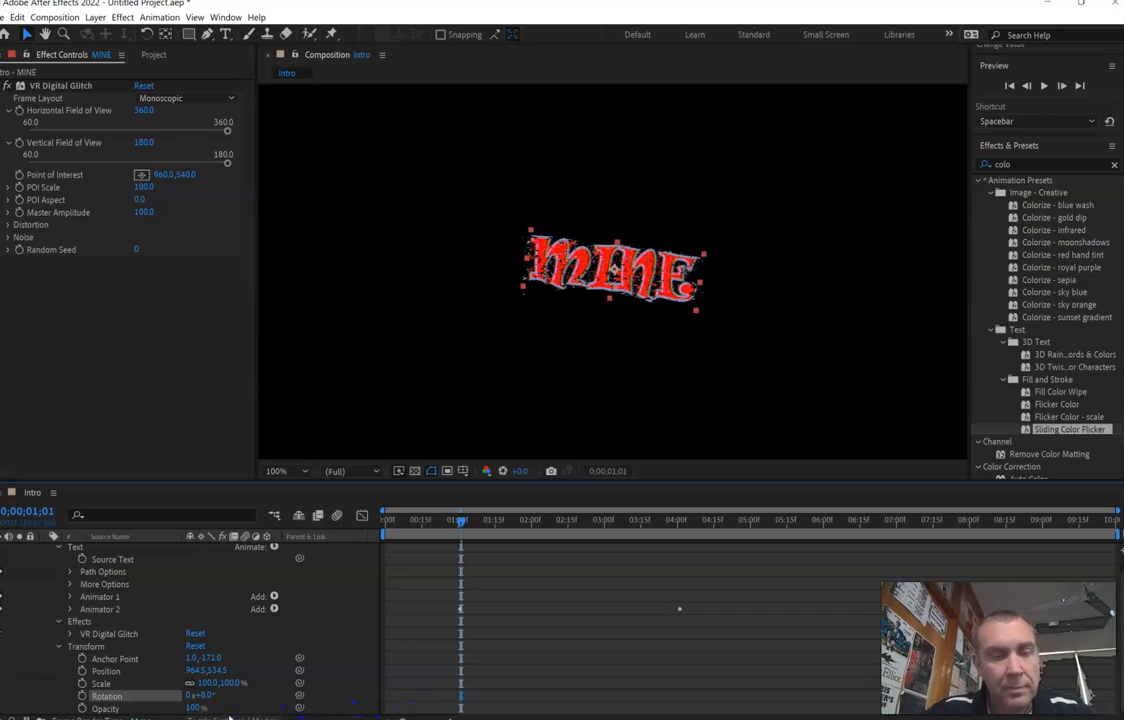
key(ctrl+z)
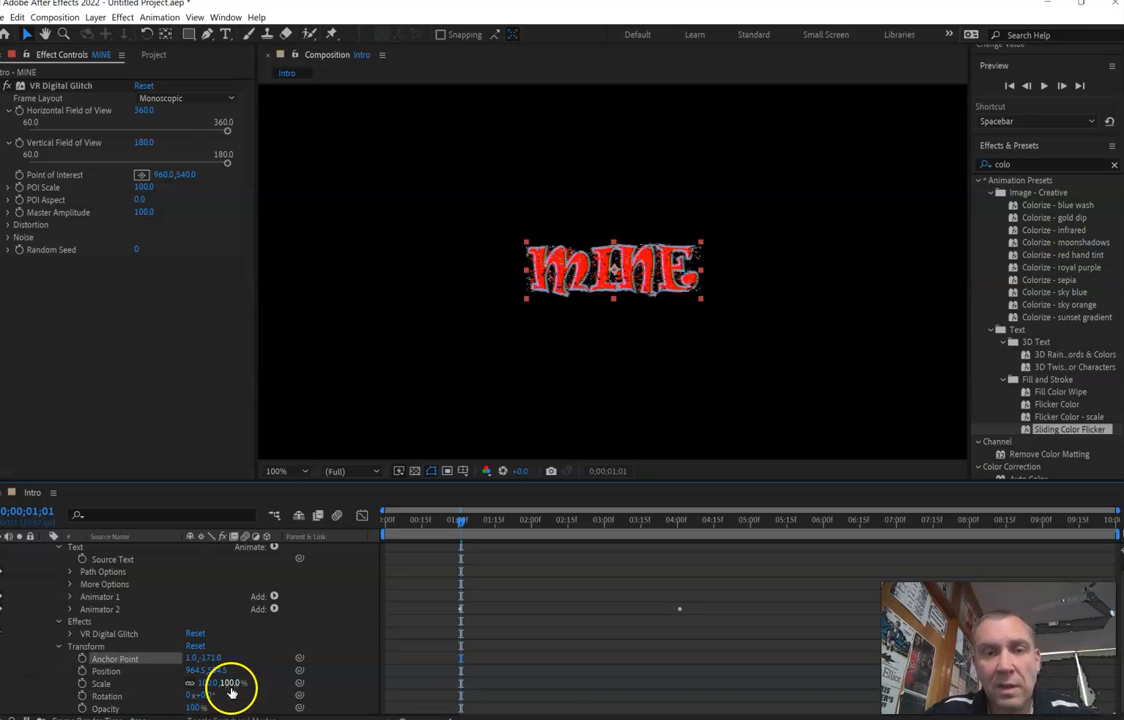
- Preview the Intro composition from its start to check the sliding color flicker on the centred text
key(space)
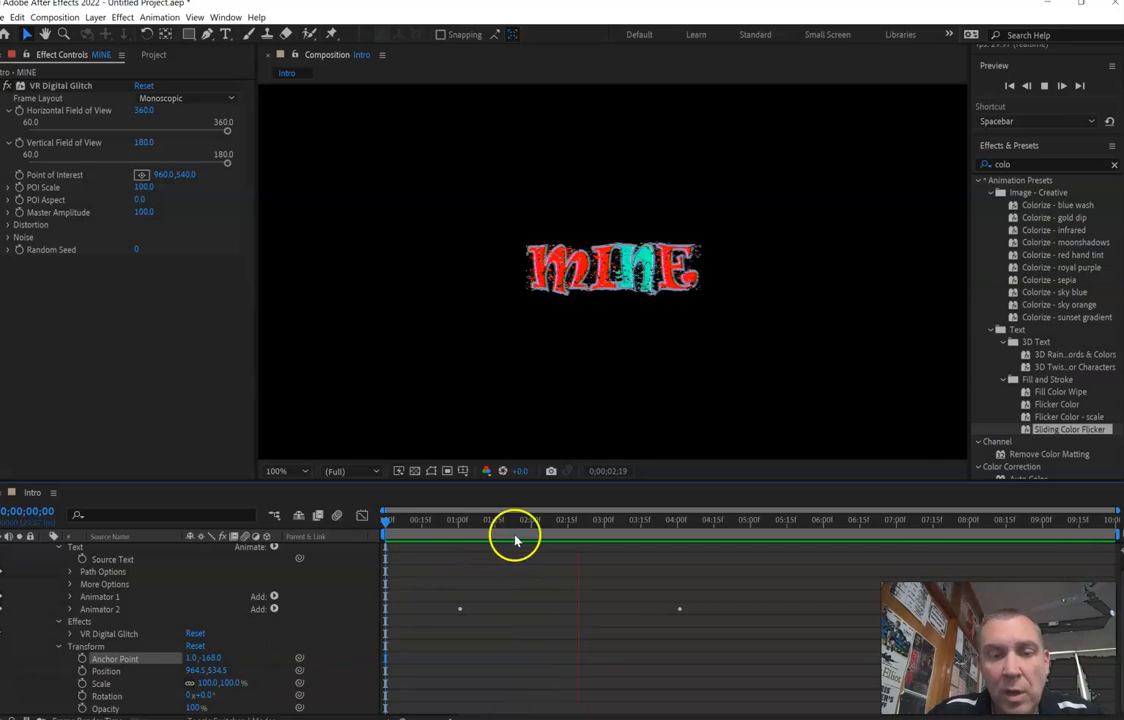
key(space)
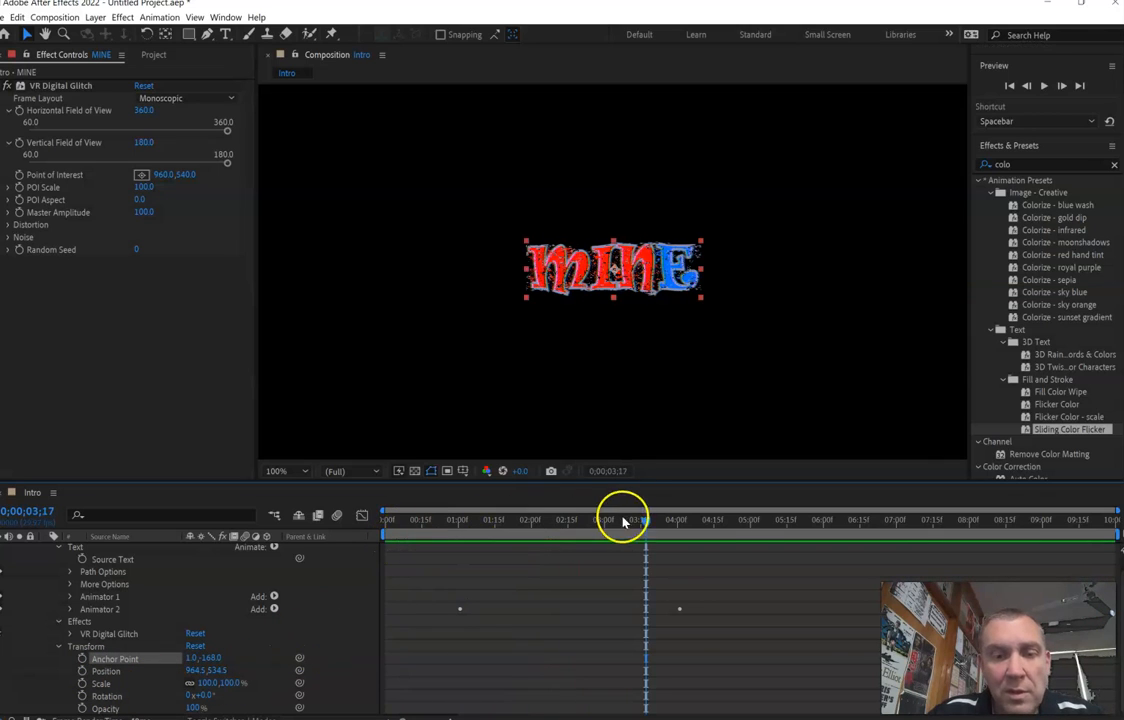
drag(646, 521, 548, 521)
- Keyframe the MINE layer's Scale from 100% at the composition's start to about 708% at its end
drag(395, 559, 334, 562)
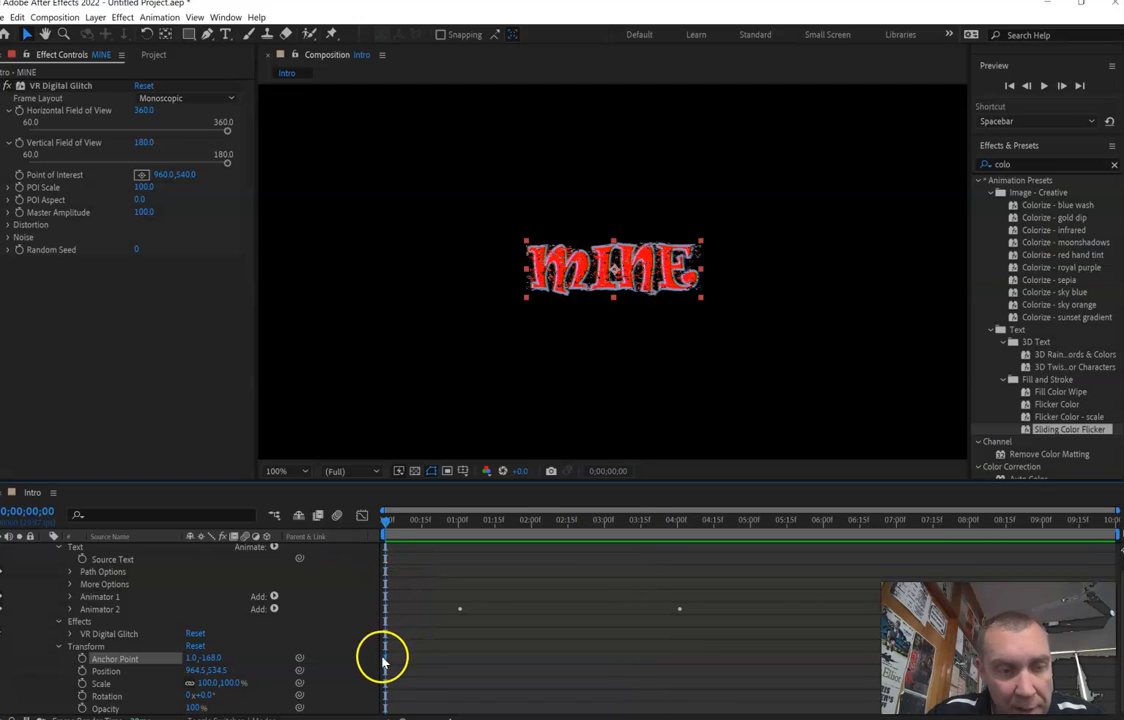
click(208, 684)
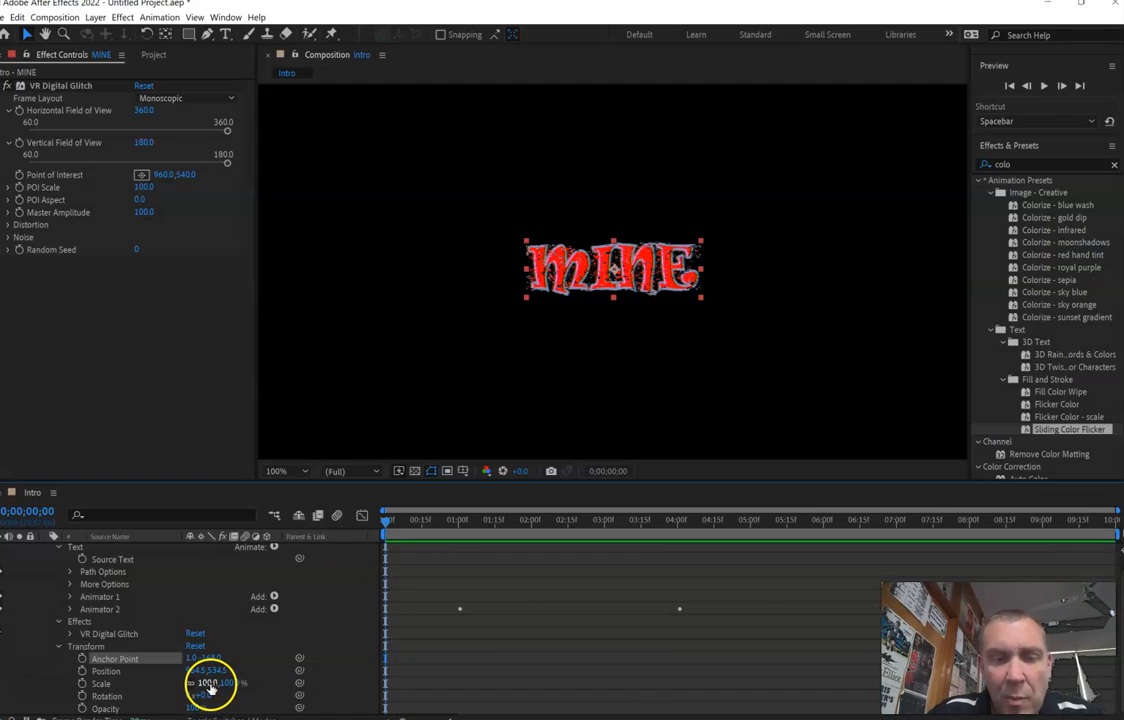
click(224, 686)
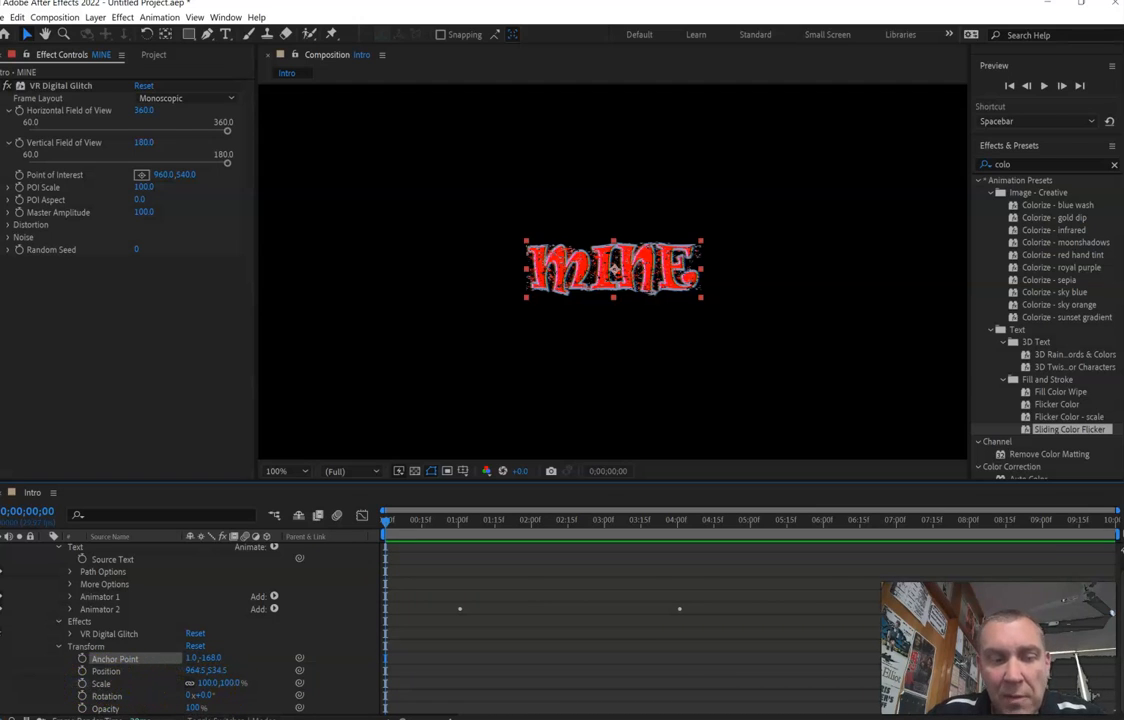
click(83, 684)
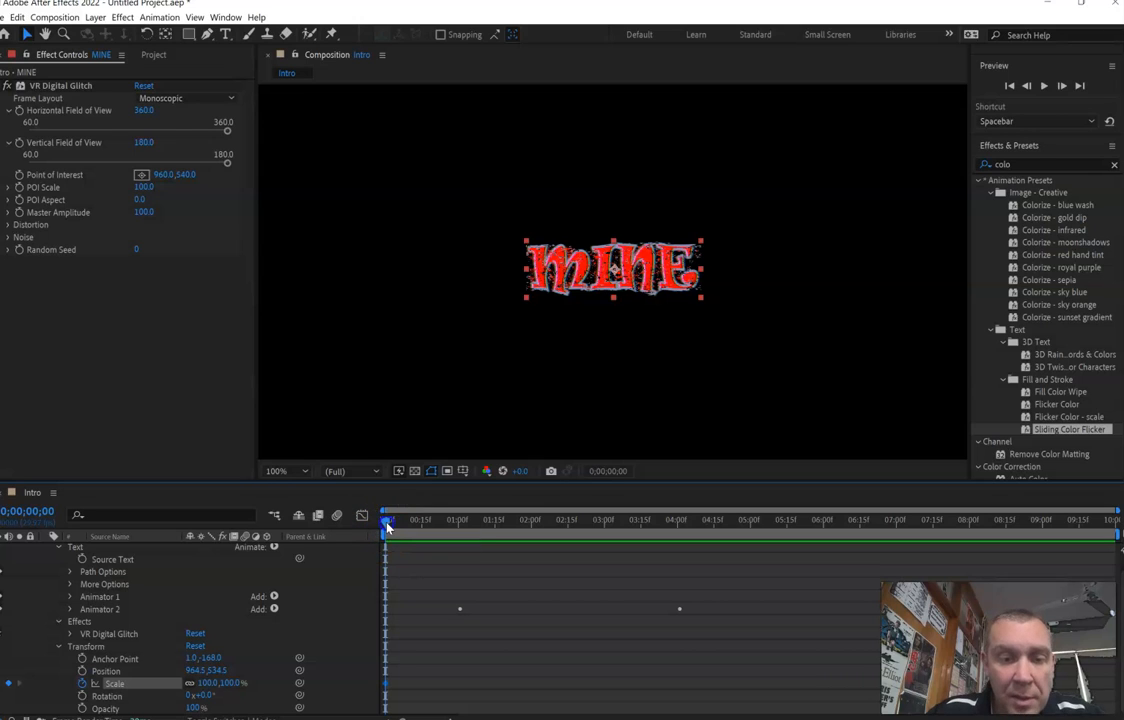
drag(419, 532, 881, 538)
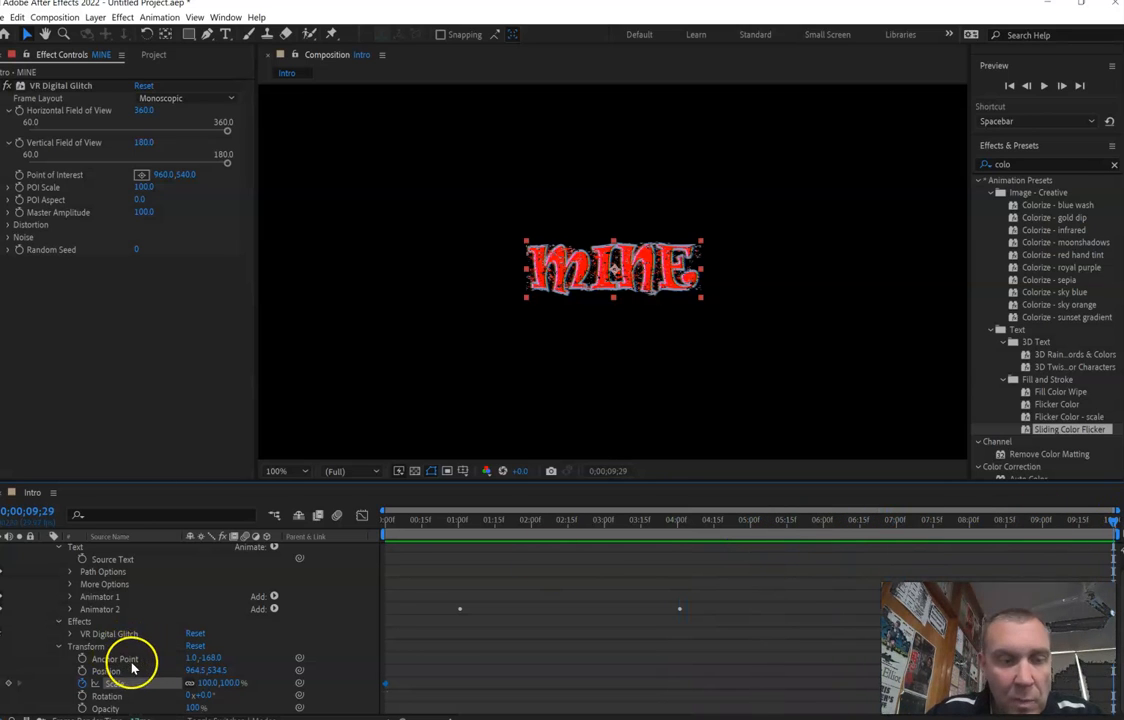
click(208, 683)
drag(208, 683, 607, 642)
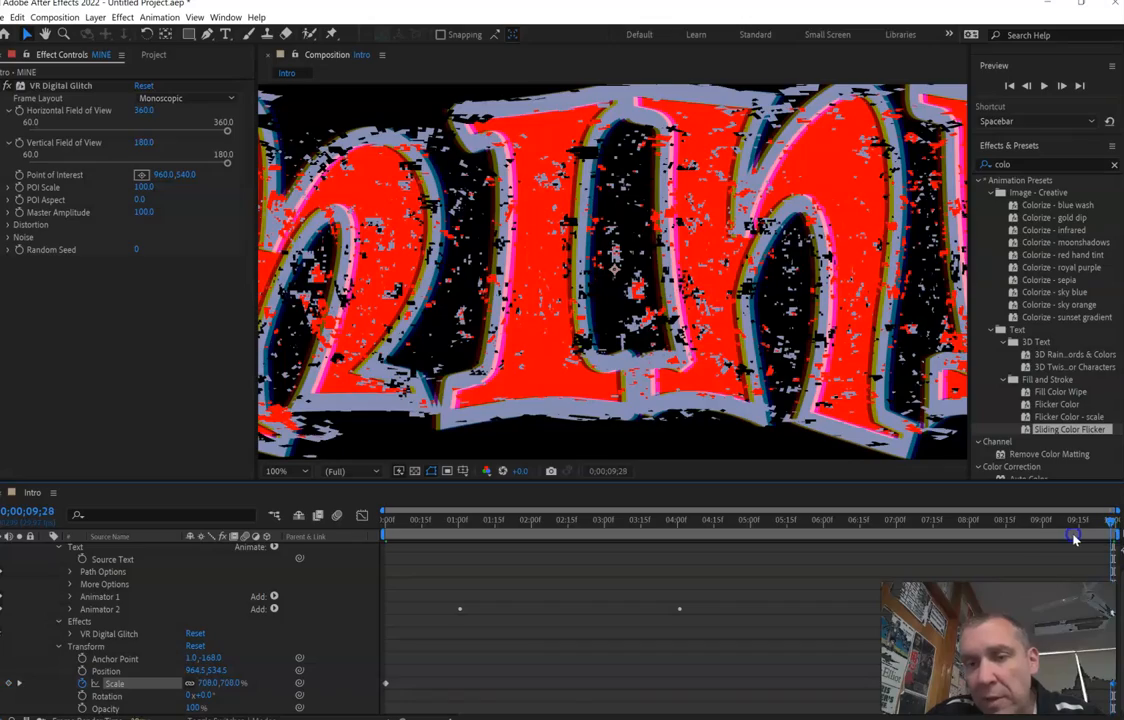
- Keyframe the MINE layer's Opacity from 0% at the composition's start to 100% at 0;00;01;01
drag(1111, 519, 325, 627)
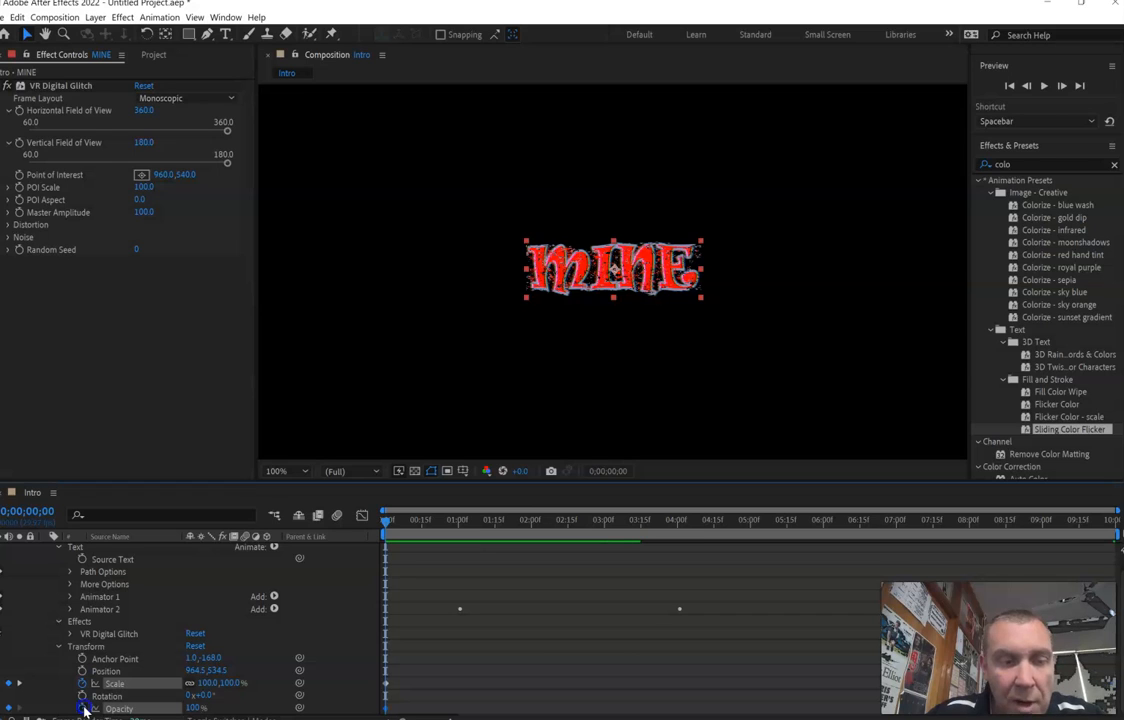
click(84, 708)
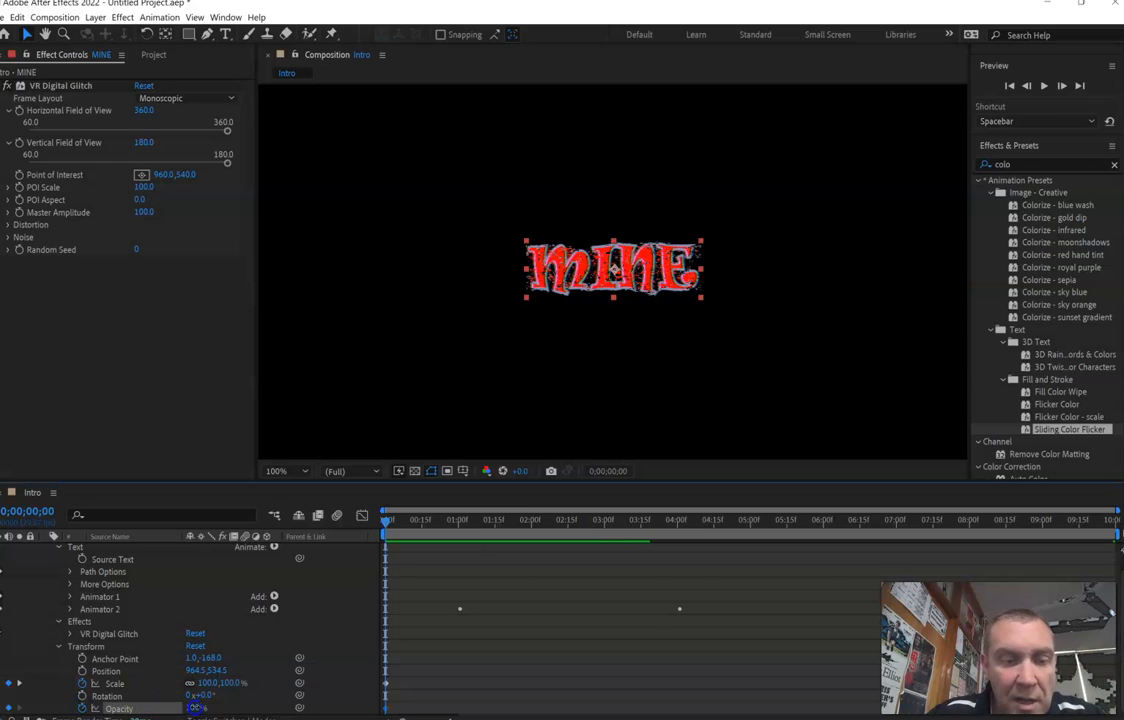
drag(195, 707, 130, 707)
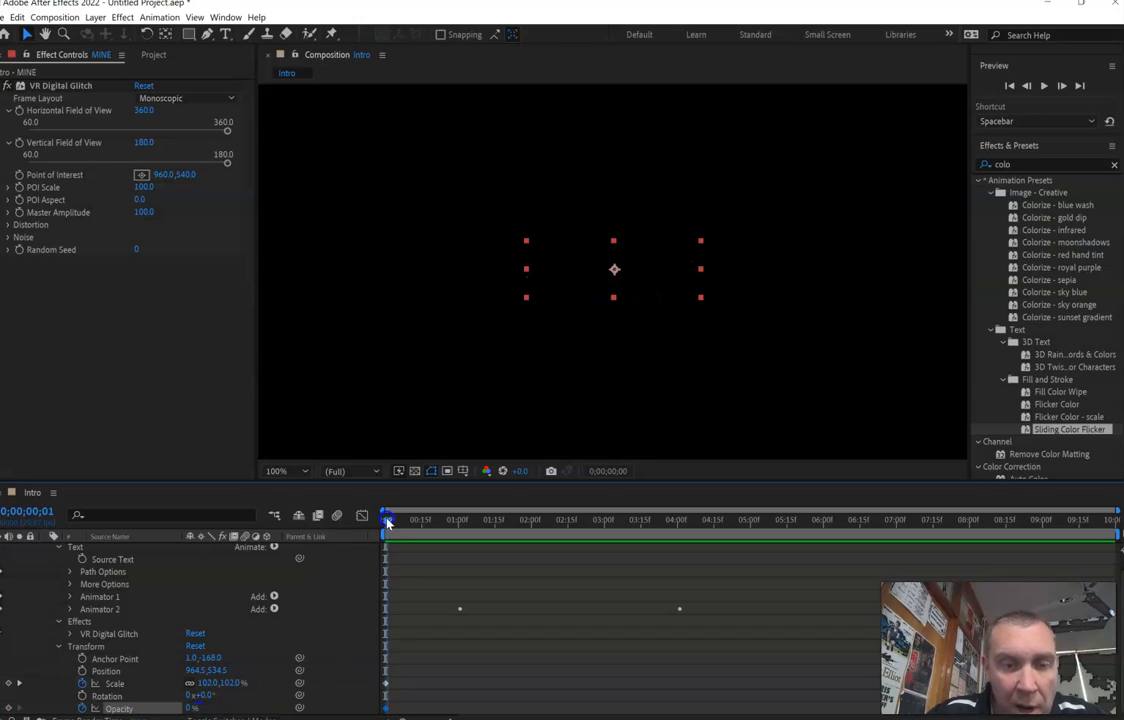
drag(388, 522, 461, 530)
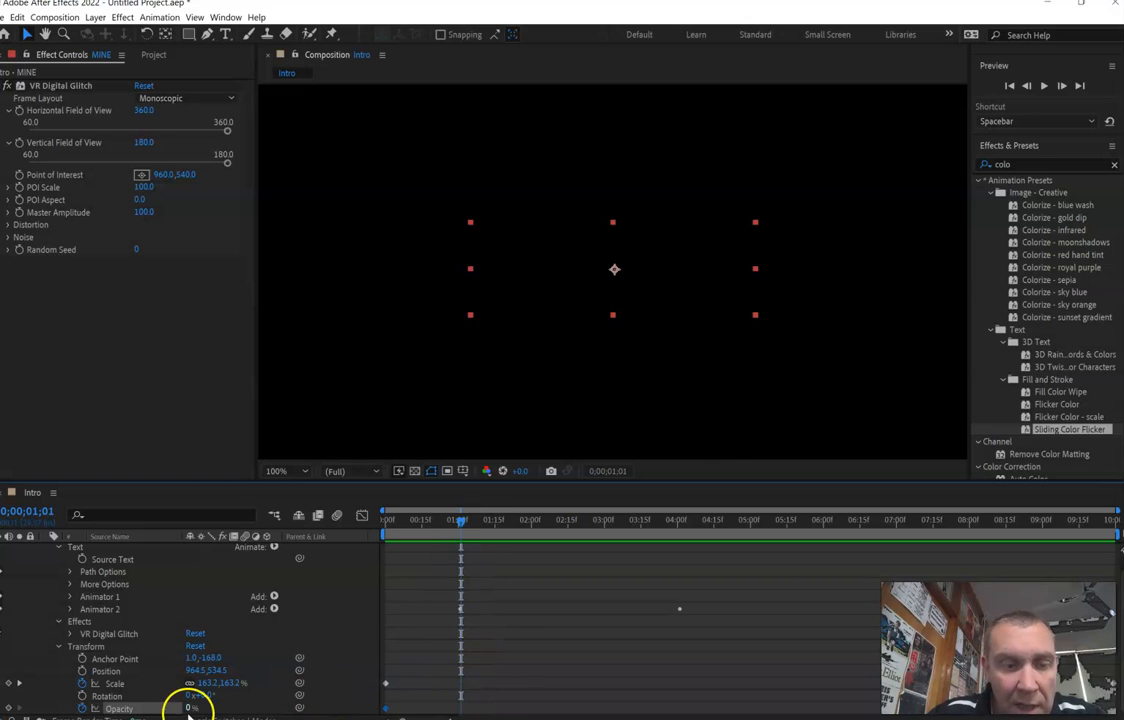
drag(190, 708, 299, 707)
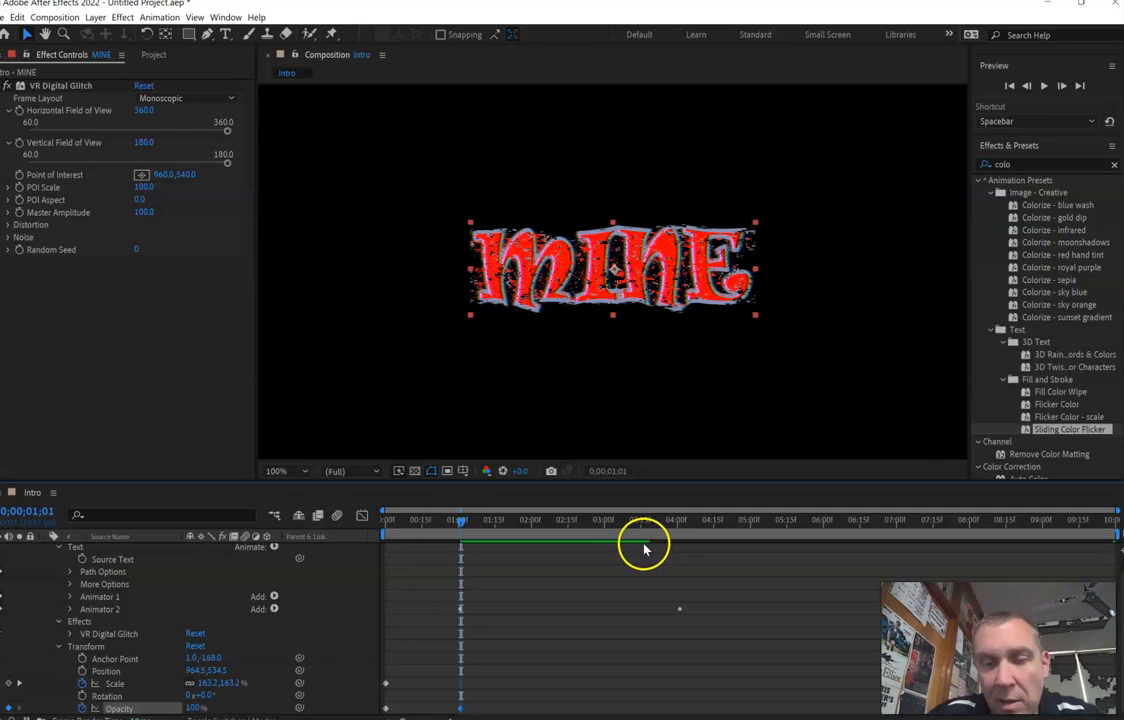
- Preview the composition from its start to check the scale and opacity animation of the MINE text
drag(459, 530, 343, 555)
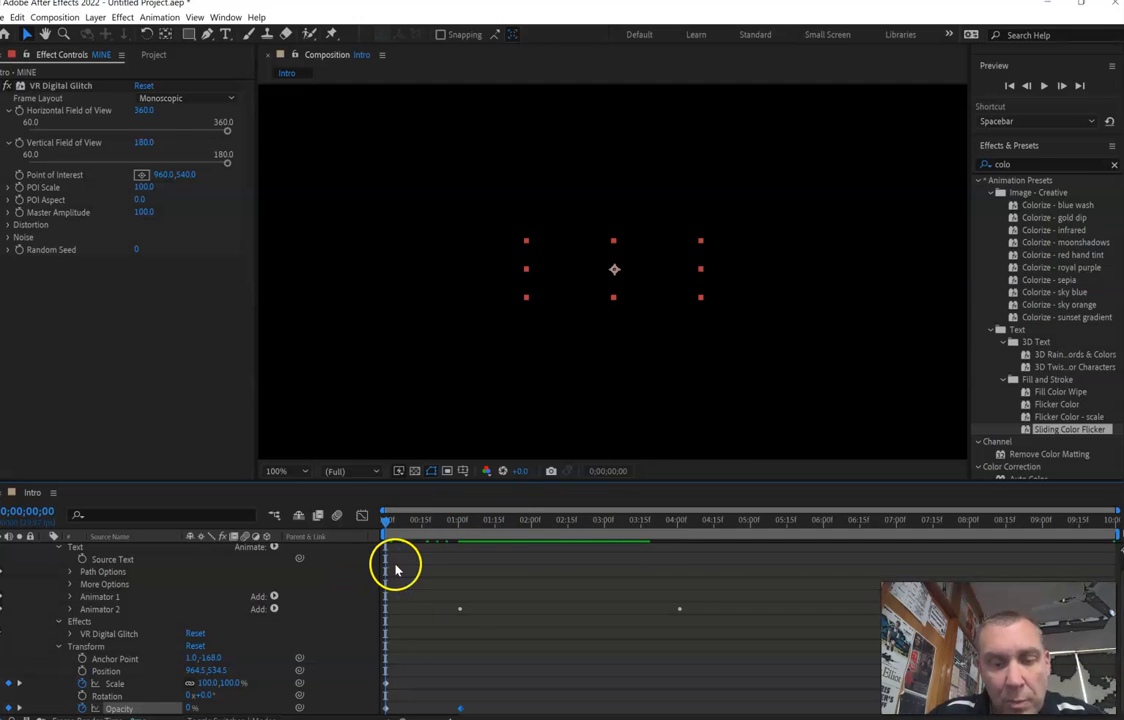
key(space)
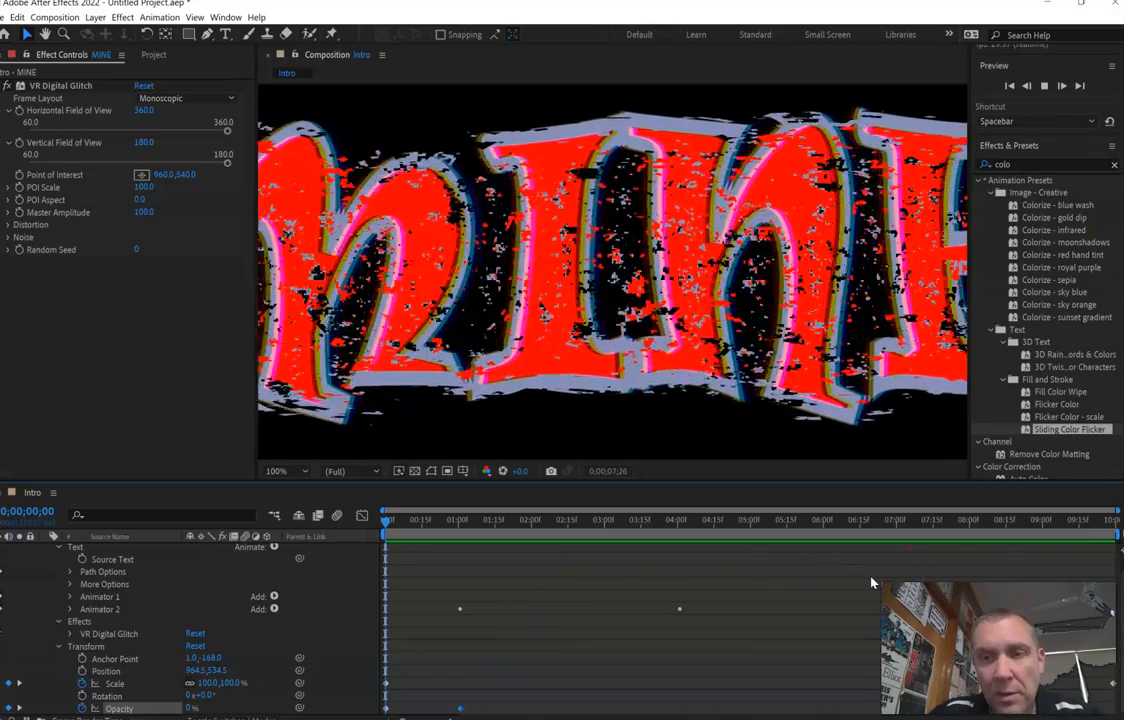
key(space)
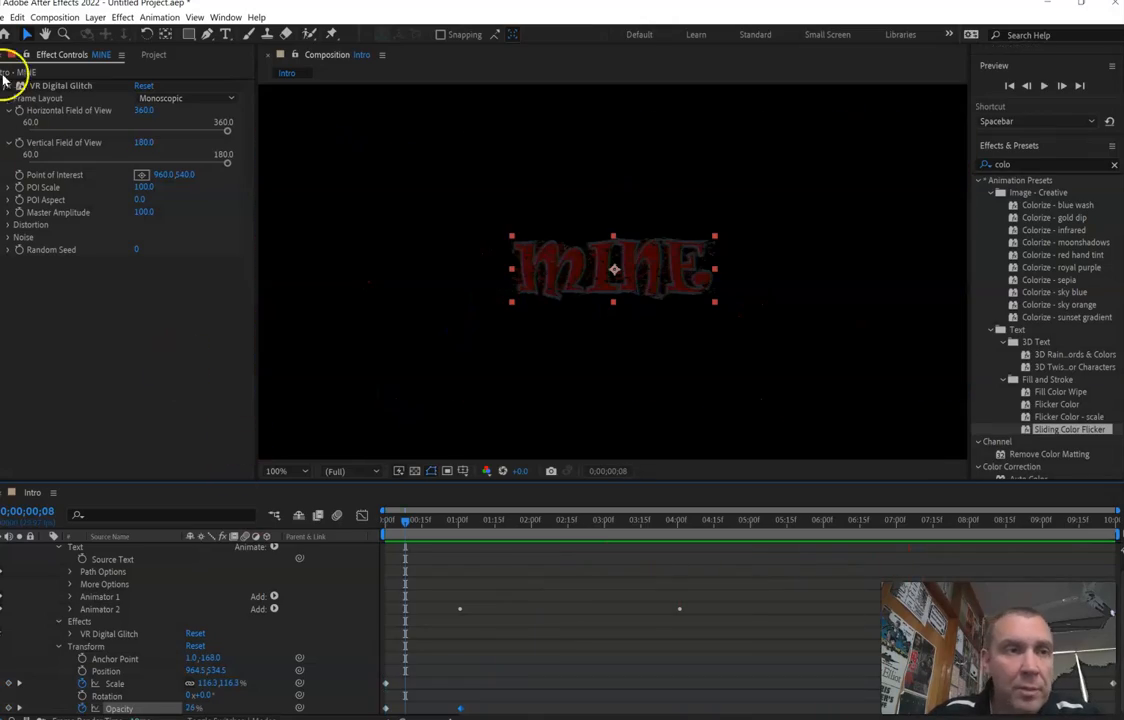
- Send the Intro composition to the Adobe Media Encoder queue and return to After Effects with the encoder minimized
click(4, 18)
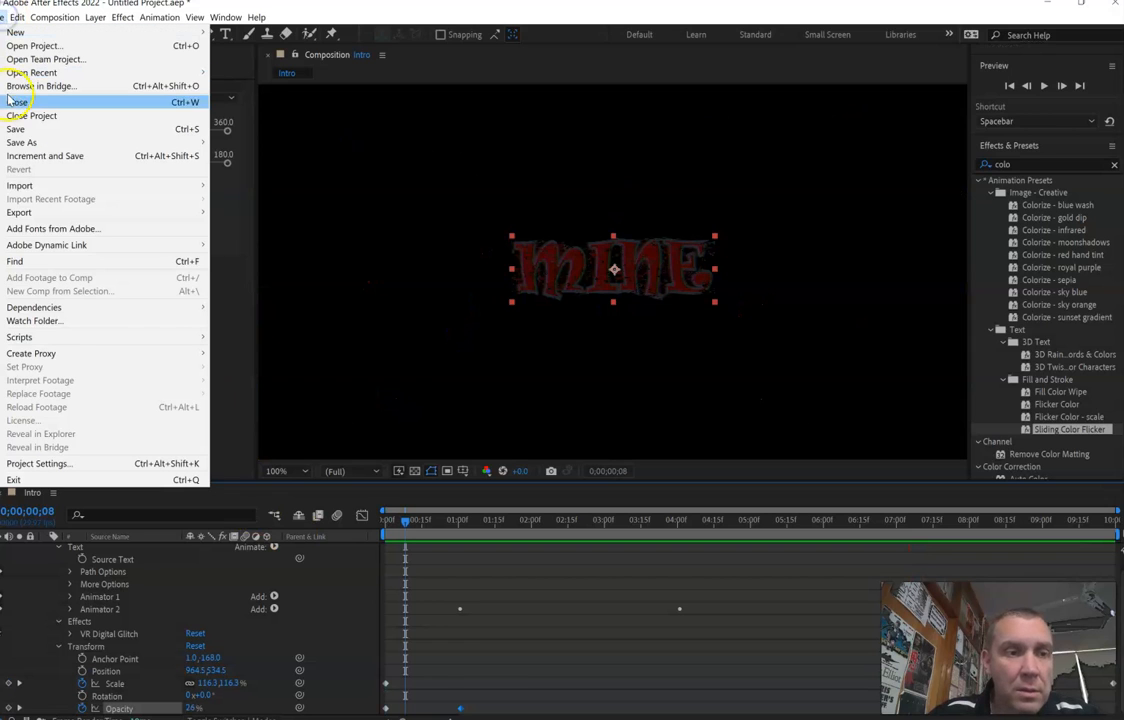
mouse_move(113, 211)
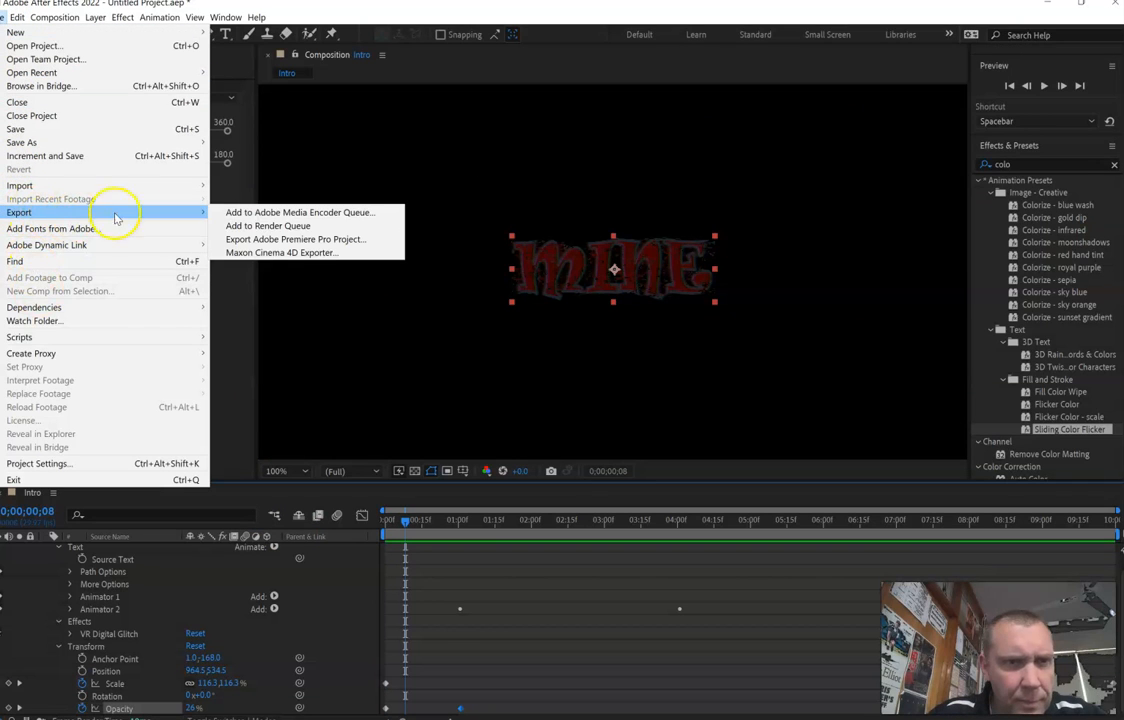
click(246, 213)
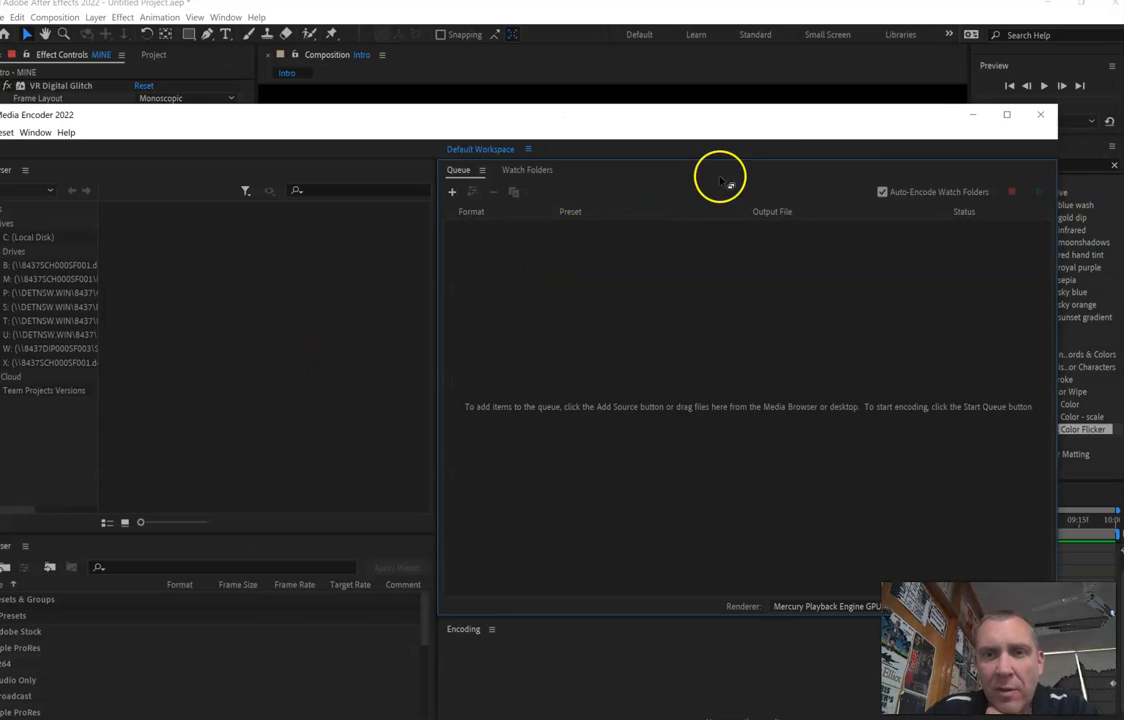
click(971, 115)
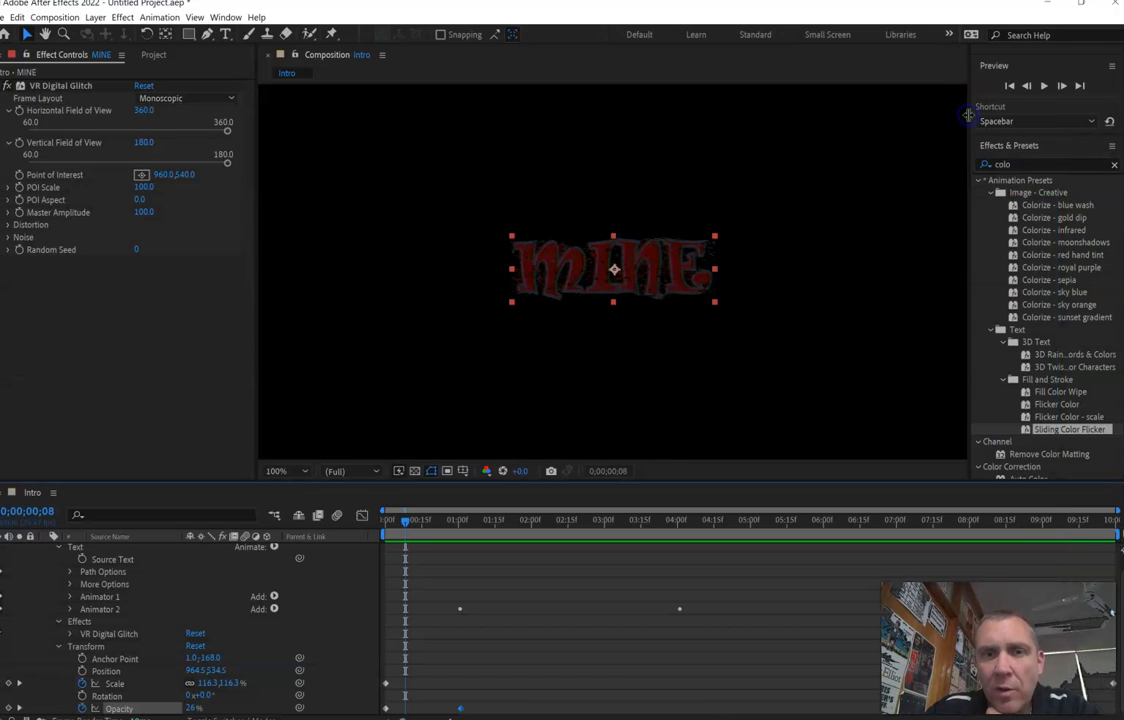
- Save the project as IntroMINE.aep in the Videos folder
click(6, 17)
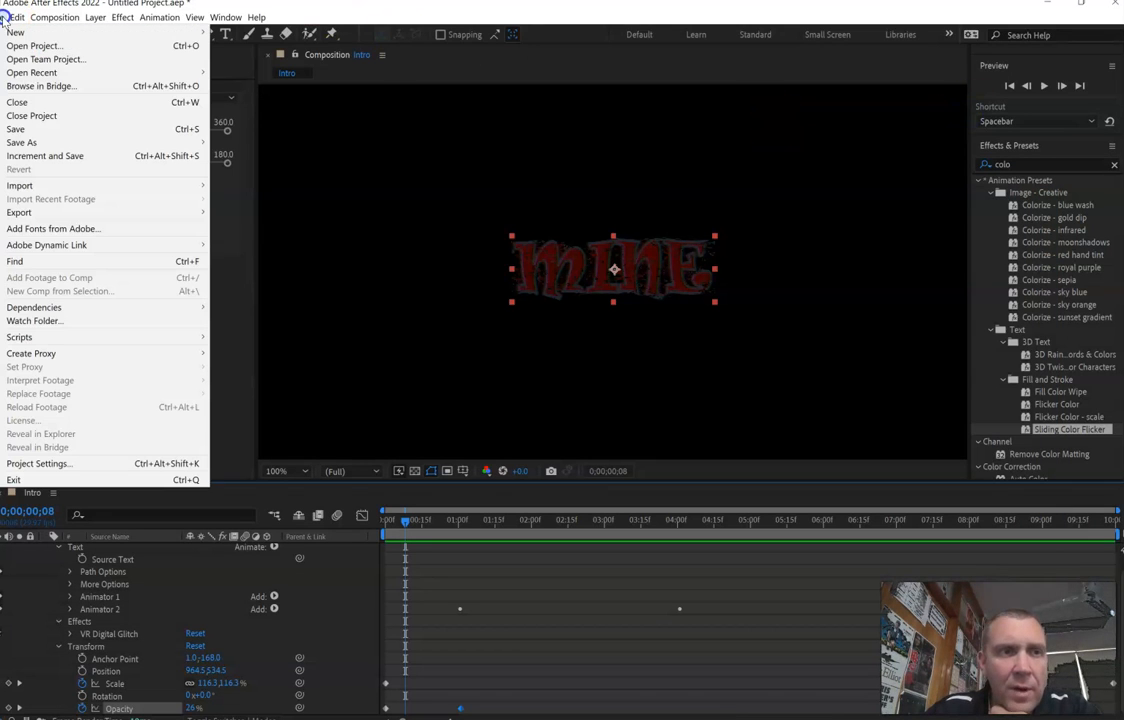
mouse_move(75, 143)
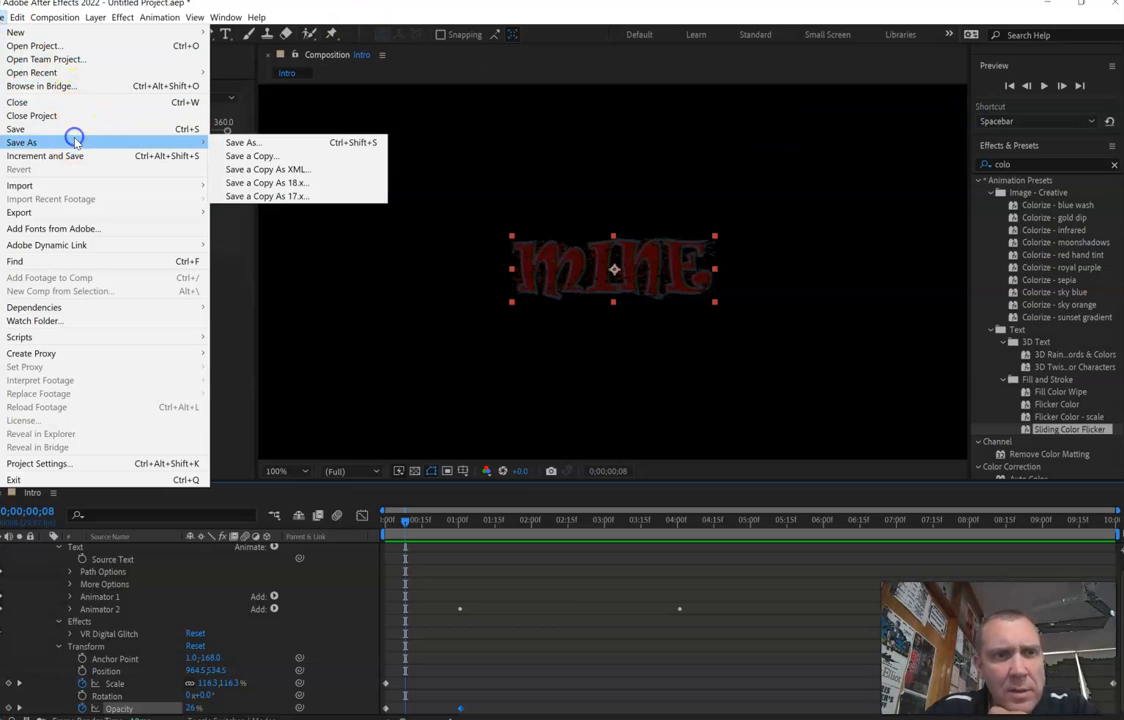
click(236, 145)
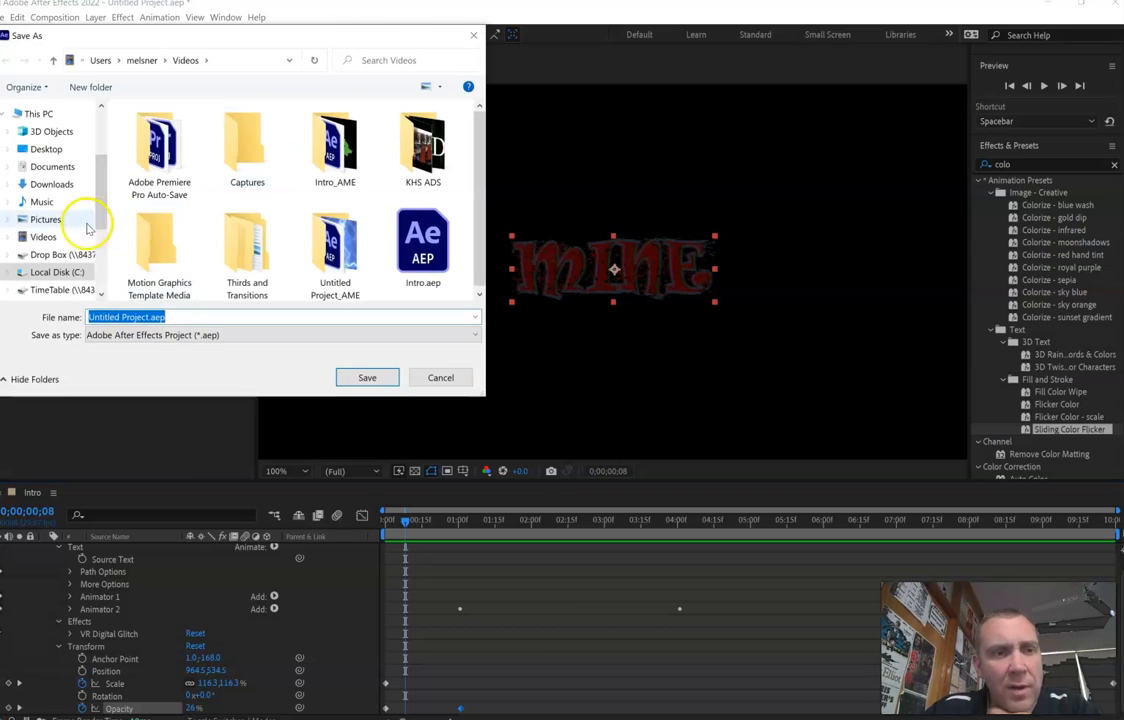
click(55, 239)
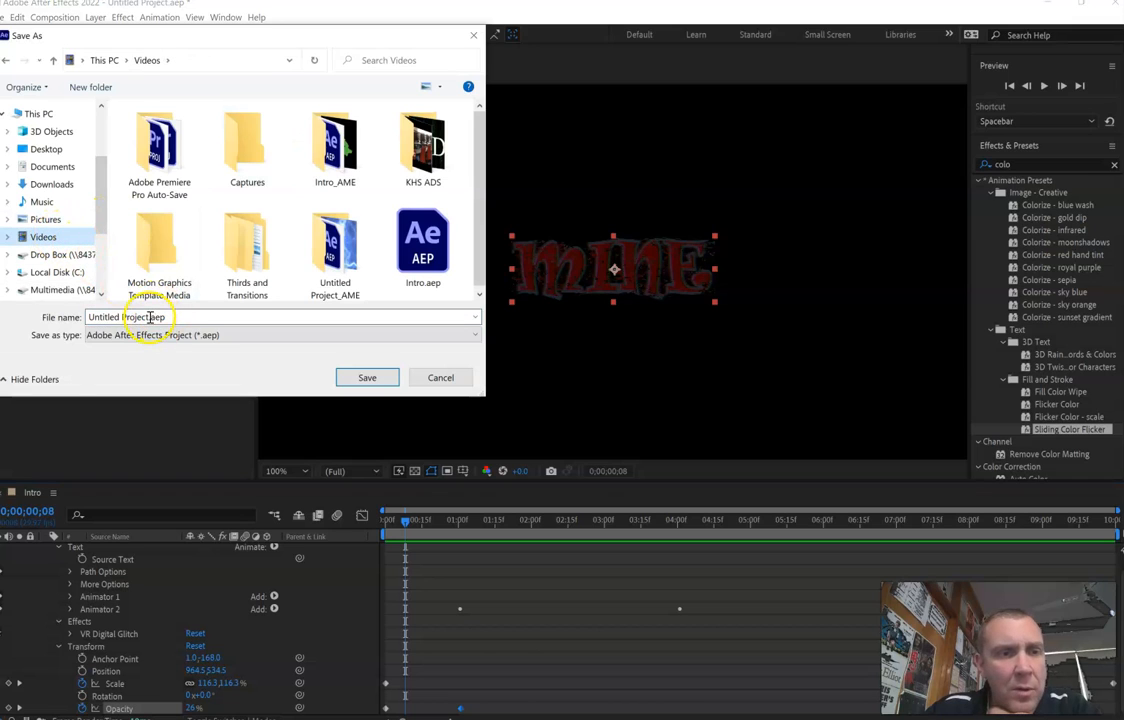
click(150, 317)
drag(150, 317, 42, 318)
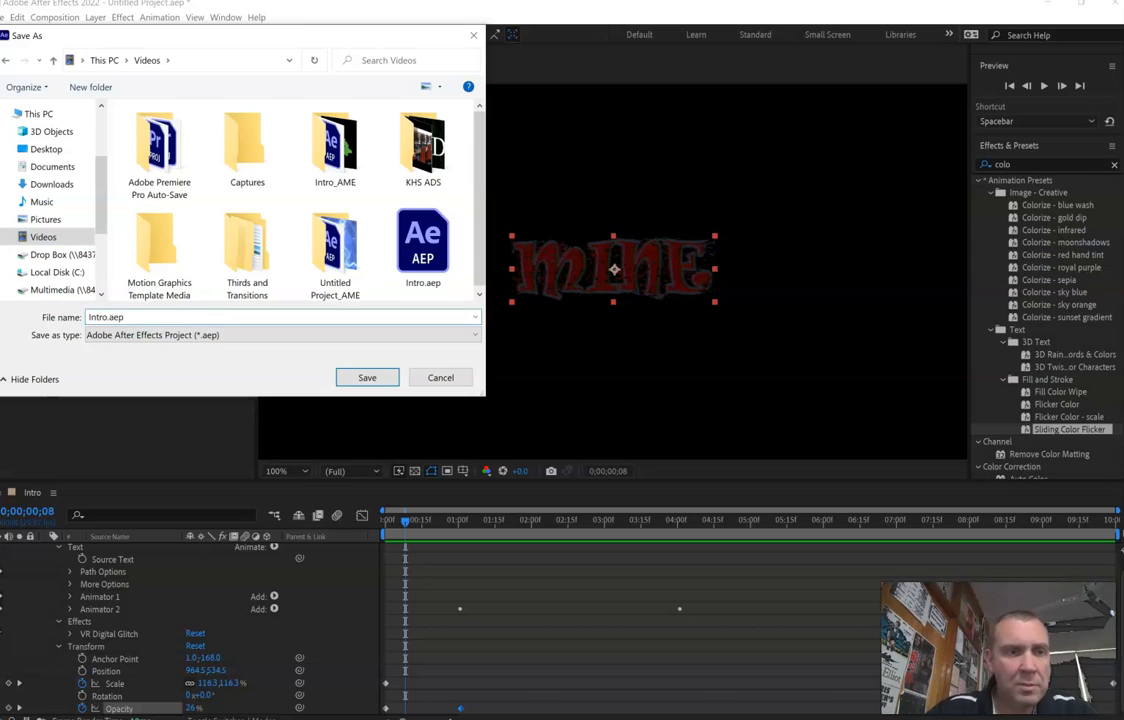
click(365, 378)
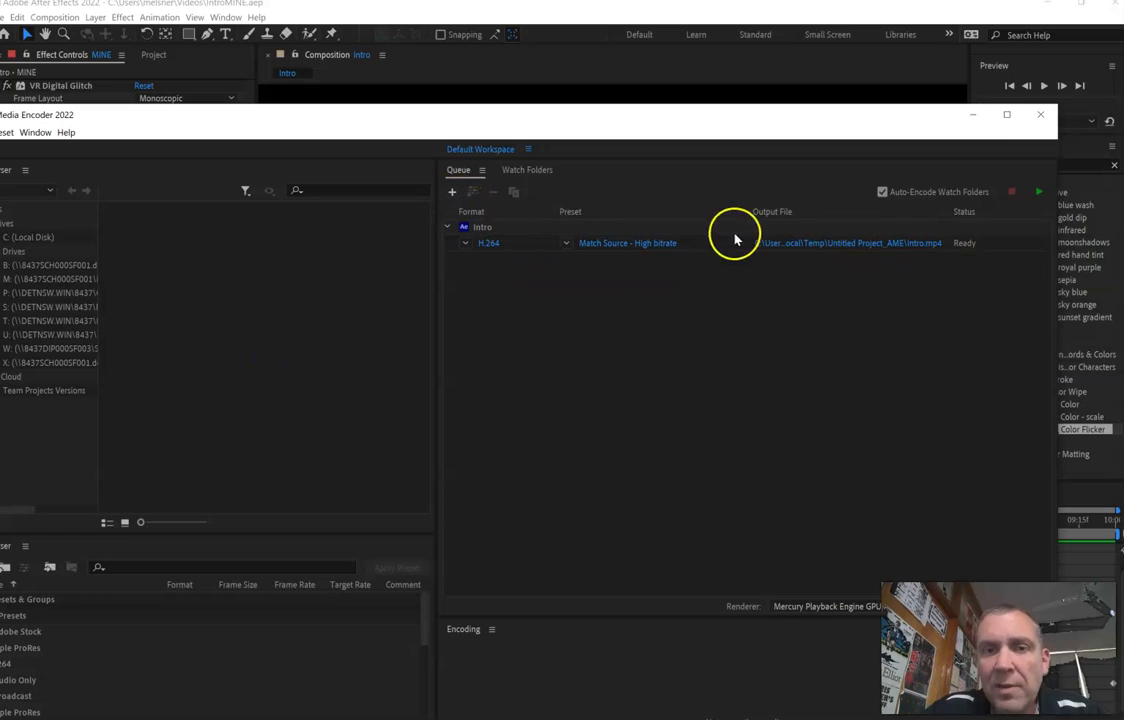
- In Adobe Media Encoder, add the Intro composition from IntroMINE.aep in the Videos folder to the queue and start encoding
click(452, 193)
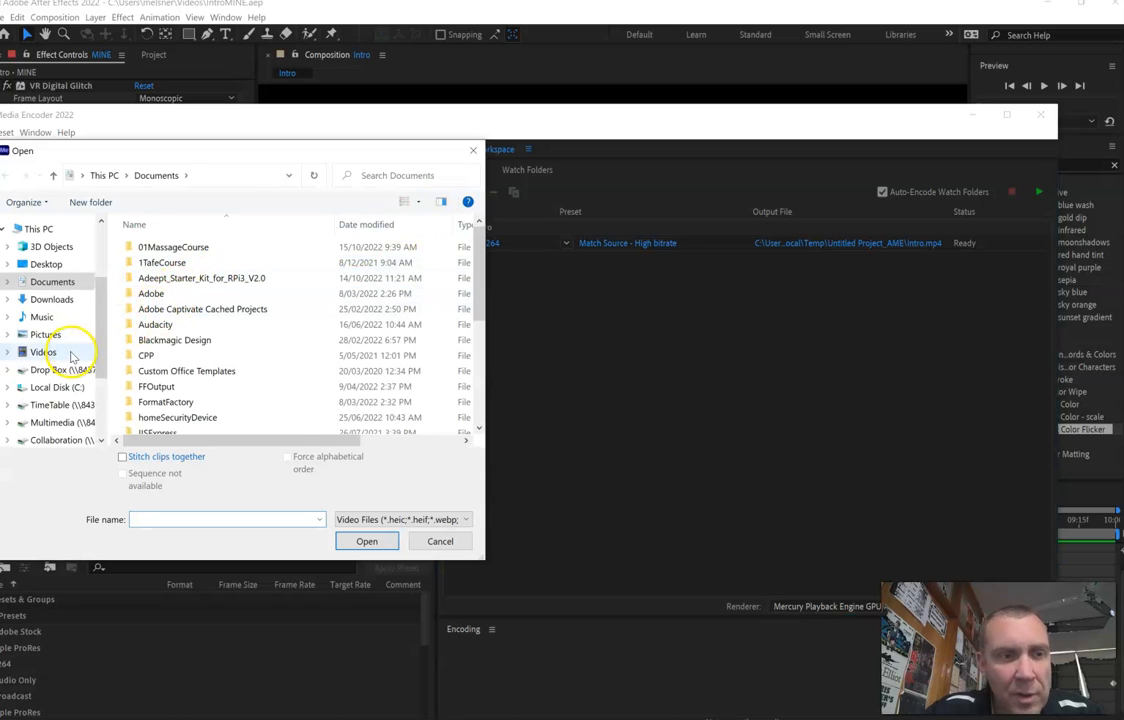
click(70, 354)
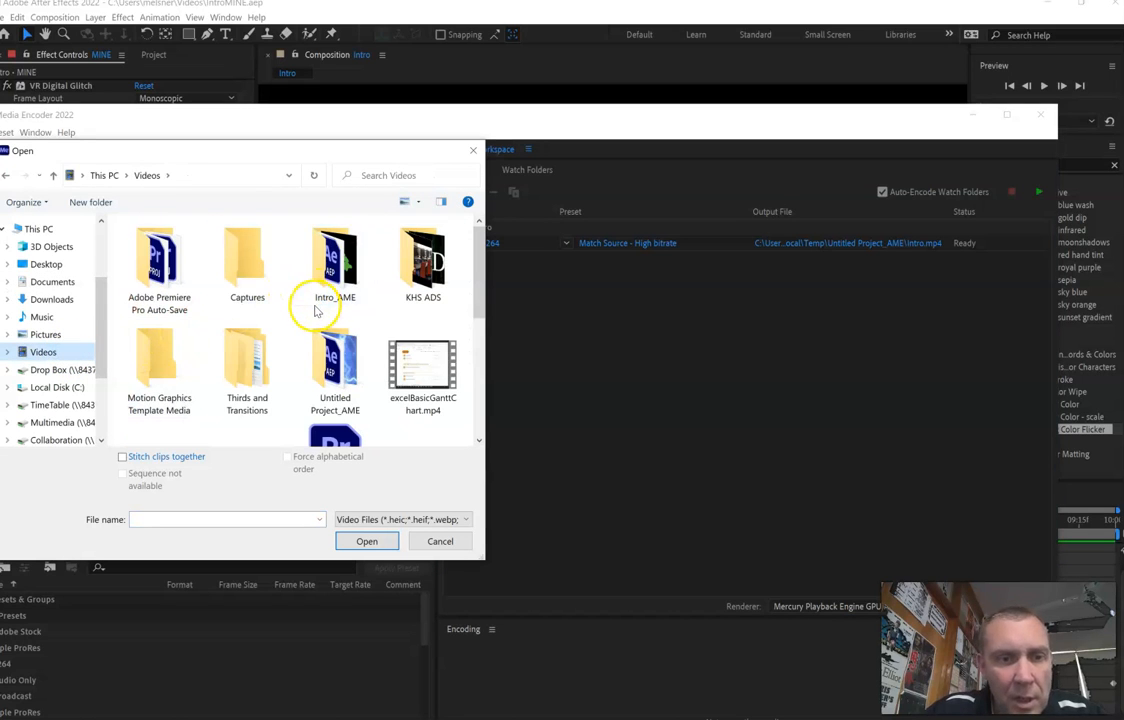
scroll(315, 314, down, 1)
scroll(315, 316, down, 1)
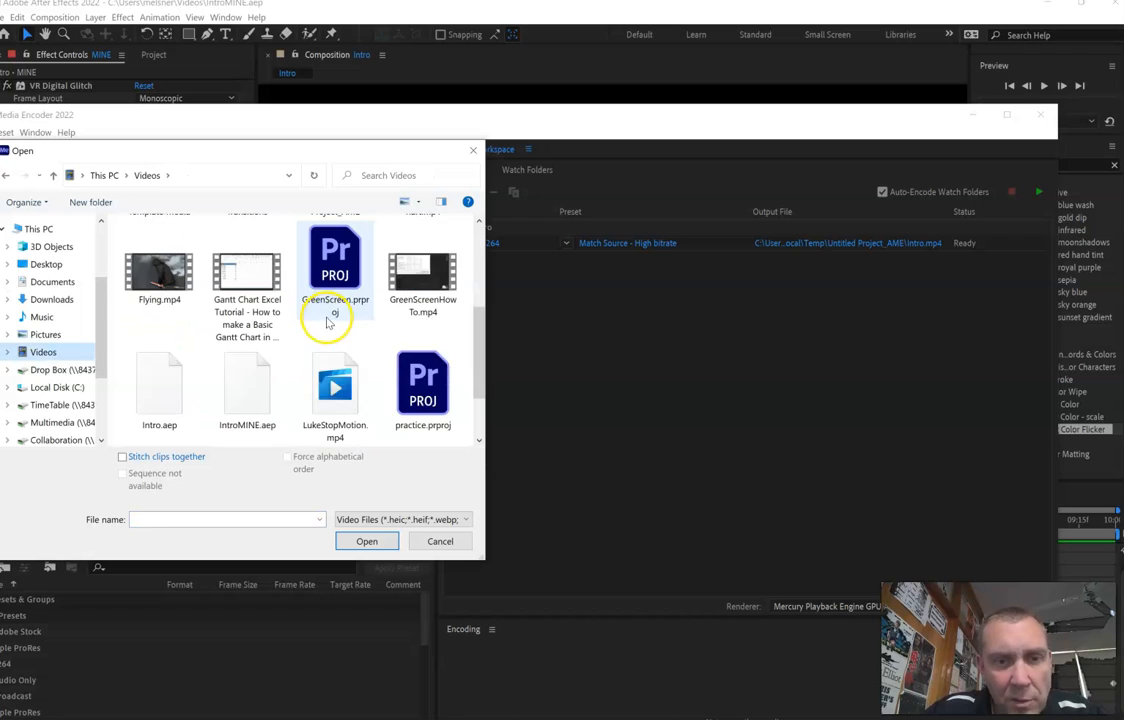
click(249, 410)
click(367, 541)
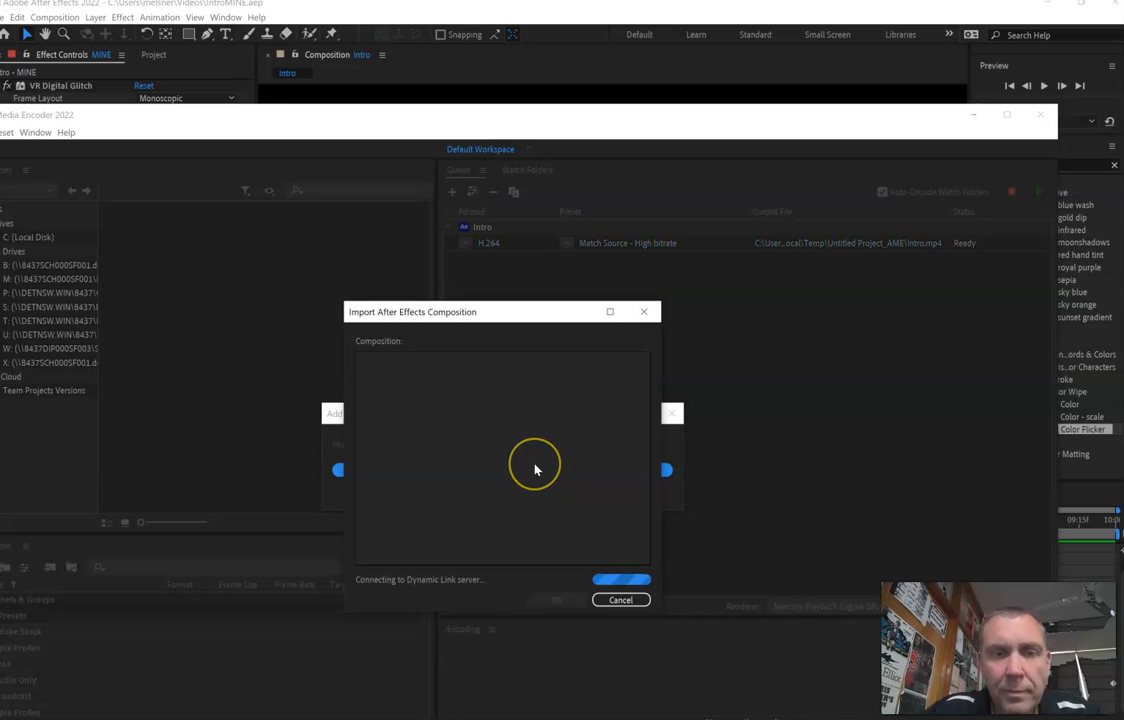
click(534, 474)
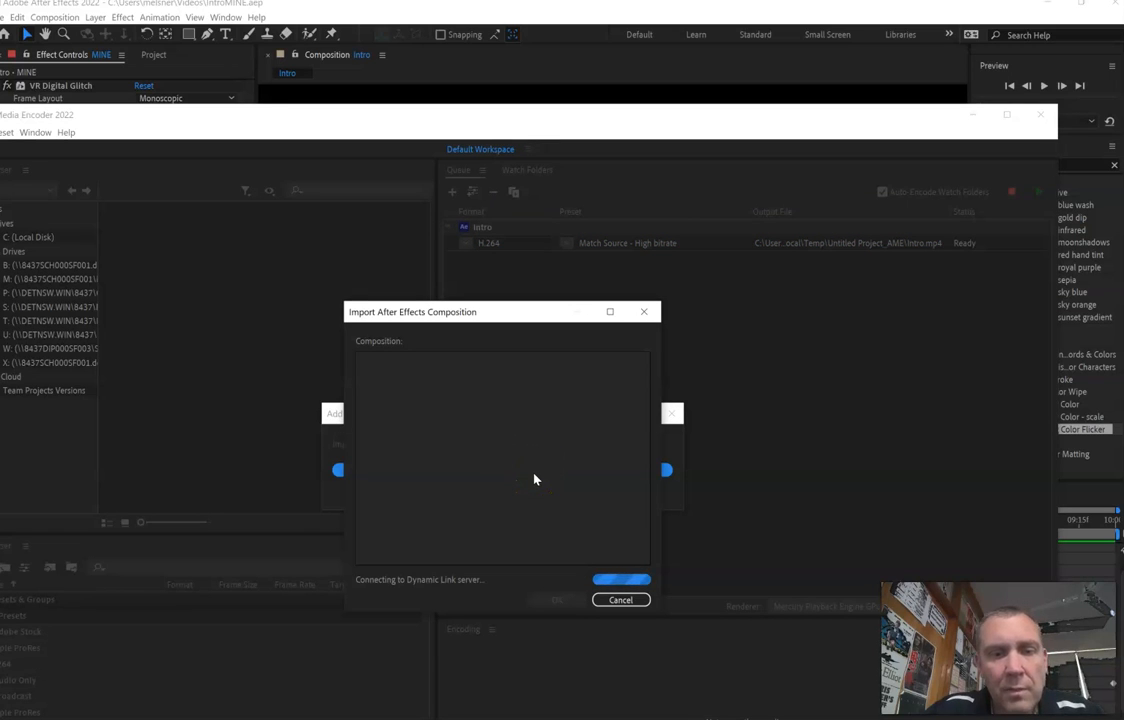
click(576, 601)
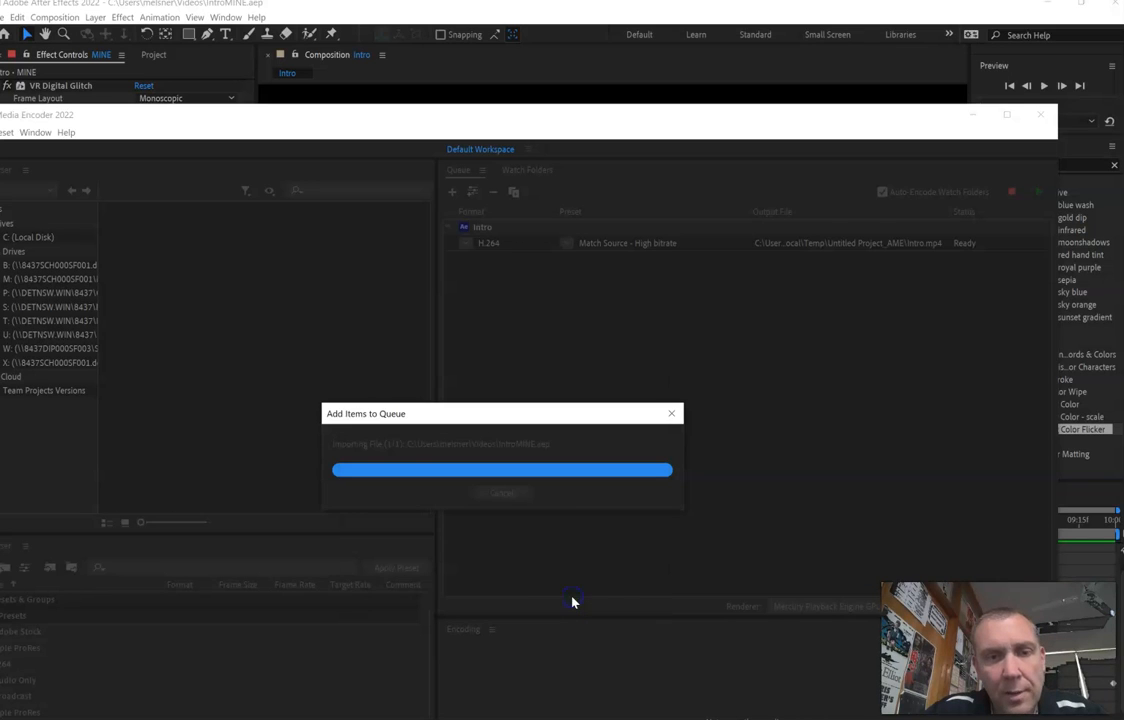
click(1040, 193)
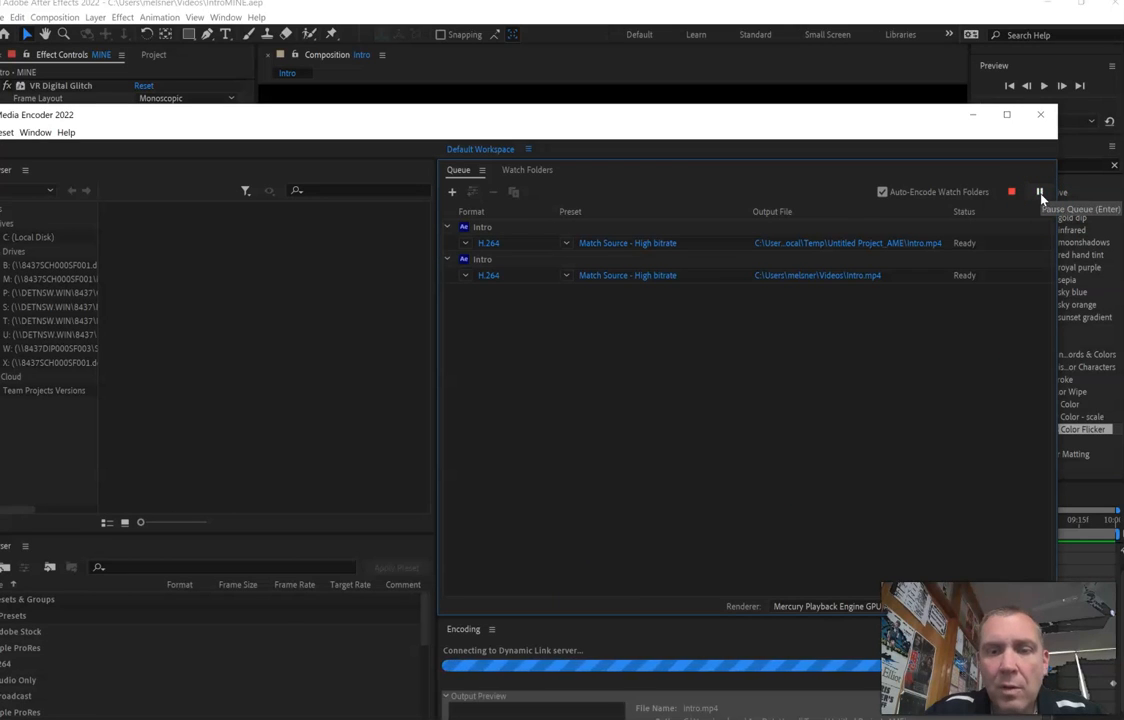